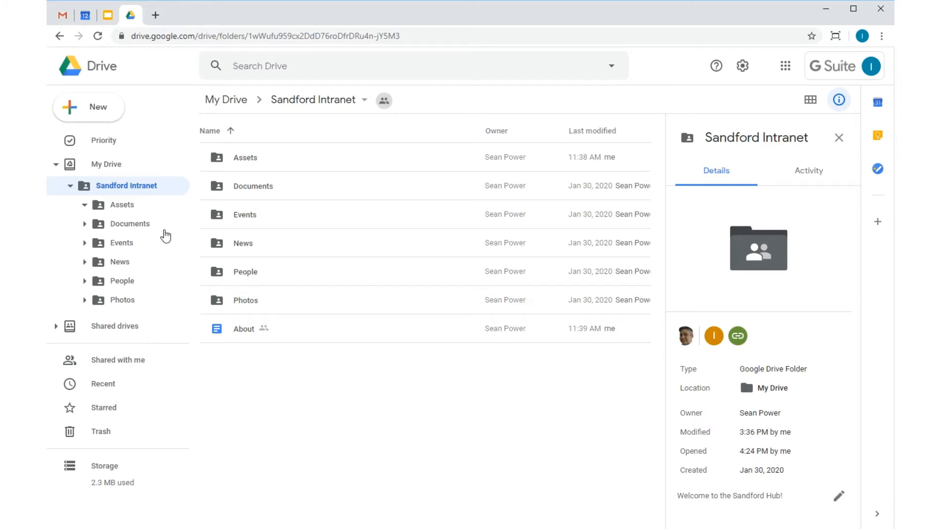
- Look through the Documents and News folders of Sandford Intranet, selecting the Company meeting agenda announced document
{"action": "left_click", "coordinate": [137, 226]}
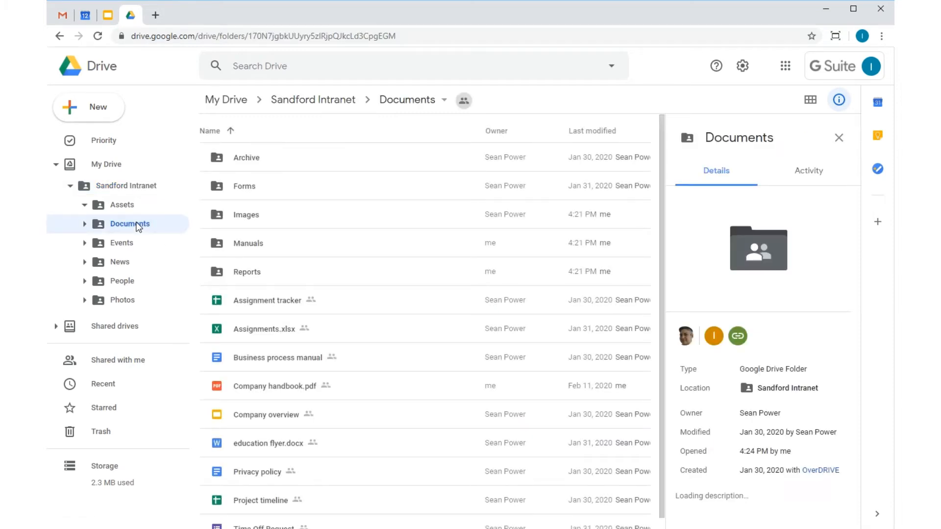
{"action": "scroll", "coordinate": [392, 287], "scroll_direction": "down", "scroll_amount": 1}
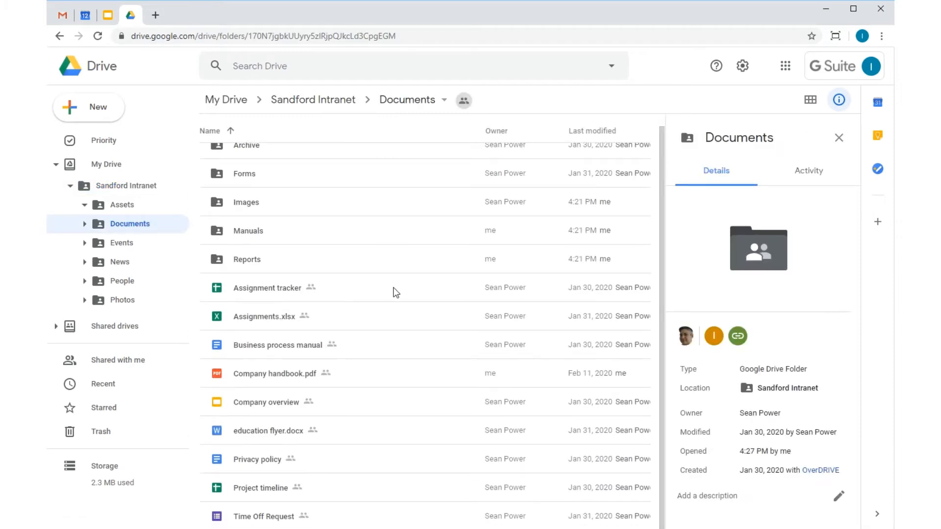
{"action": "left_click", "coordinate": [132, 261]}
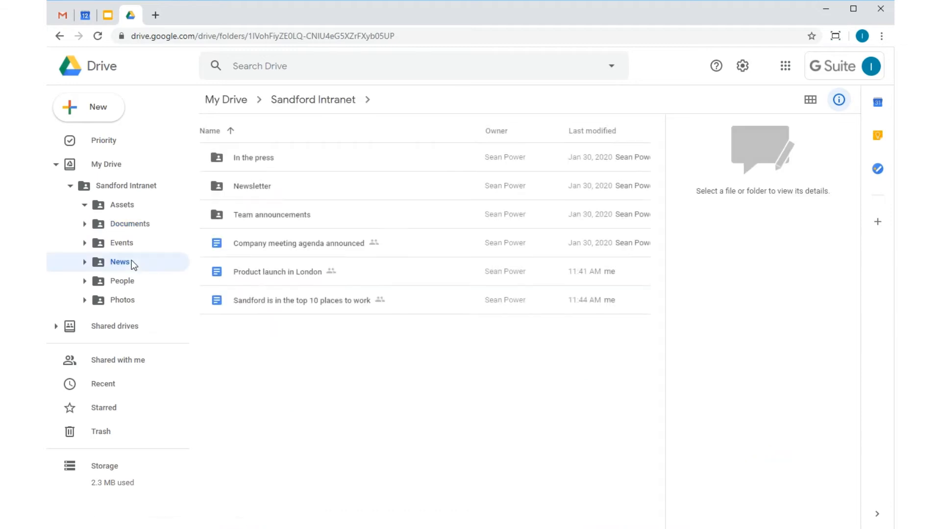
{"action": "left_click", "coordinate": [260, 255]}
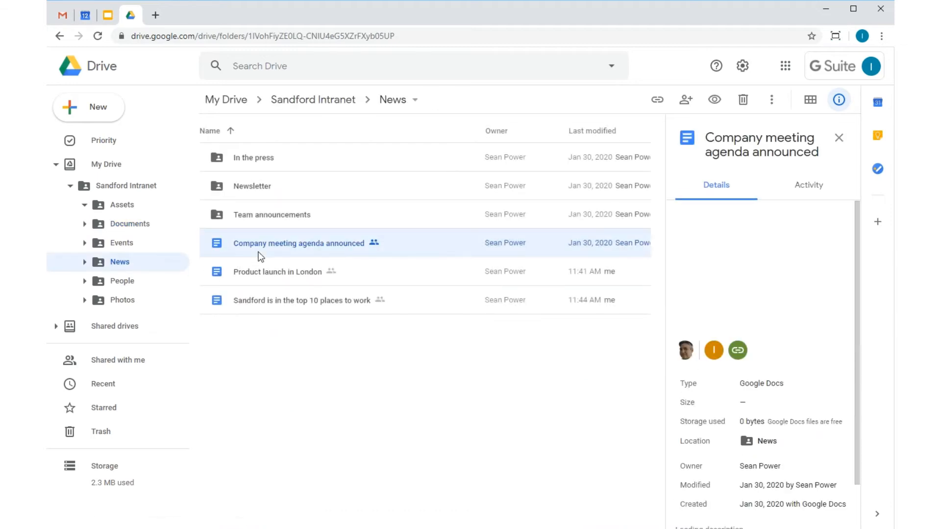
- Open the Sandford Intranet folder with OverDRIVE and sign in to the new site with Google
{"action": "left_click", "coordinate": [301, 100]}
{"action": "left_click", "coordinate": [307, 103]}
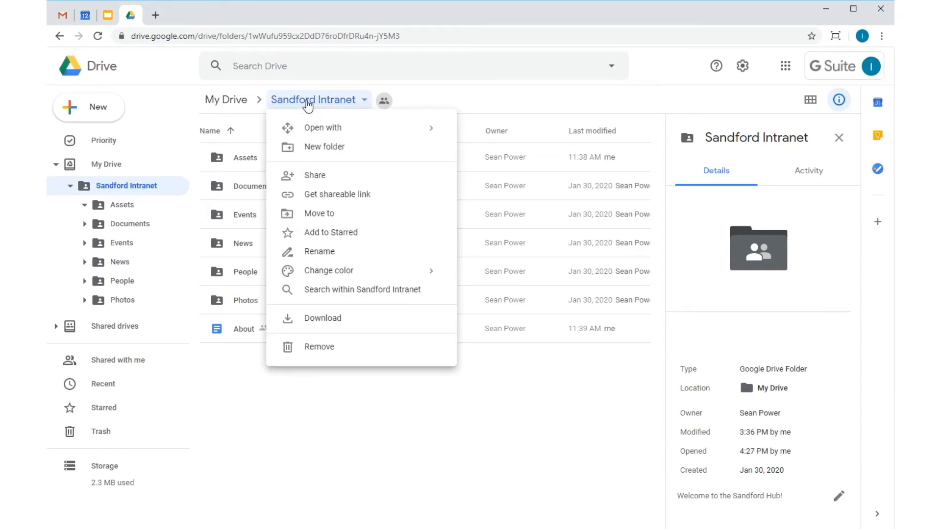
{"action": "mouse_move", "coordinate": [343, 127]}
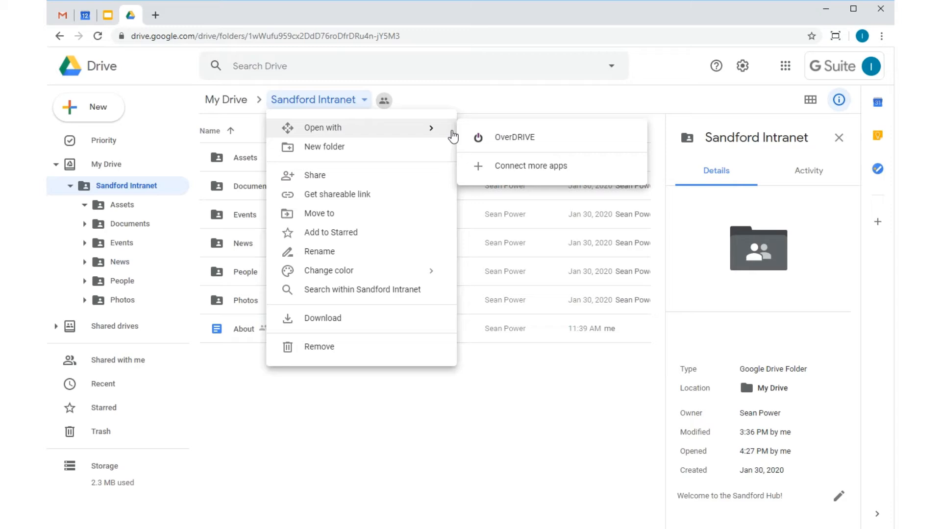
{"action": "left_click", "coordinate": [494, 133]}
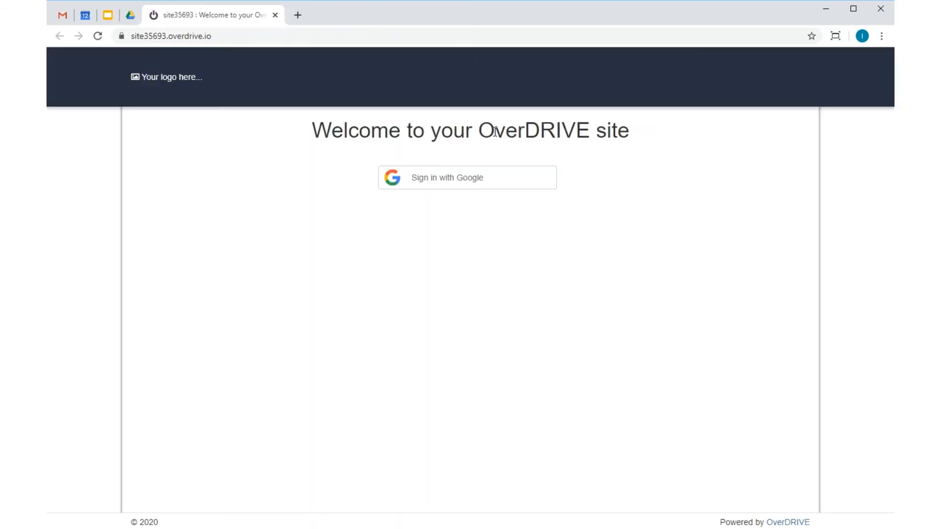
{"action": "left_click", "coordinate": [453, 180]}
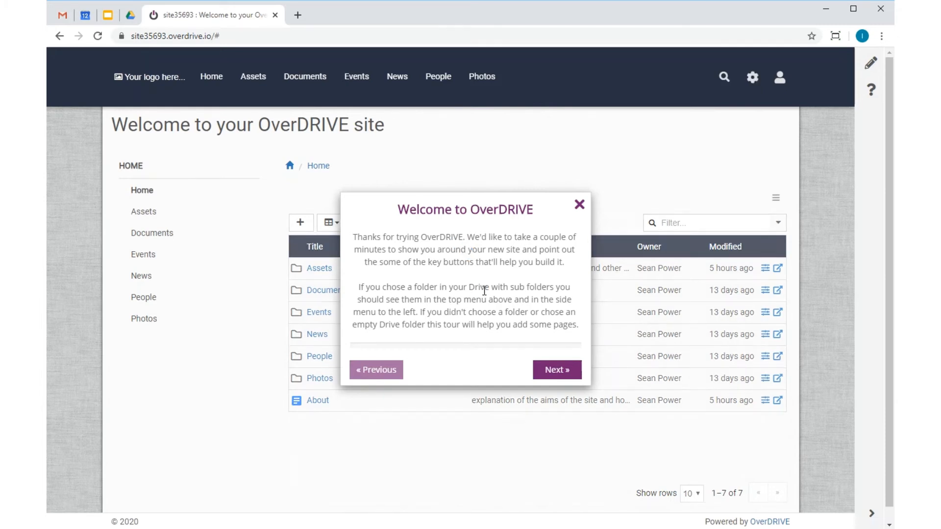
- Move past the introduction of the OverDRIVE welcome tour and dismiss the tour
{"action": "left_click", "coordinate": [564, 368]}
{"action": "left_click", "coordinate": [627, 179]}
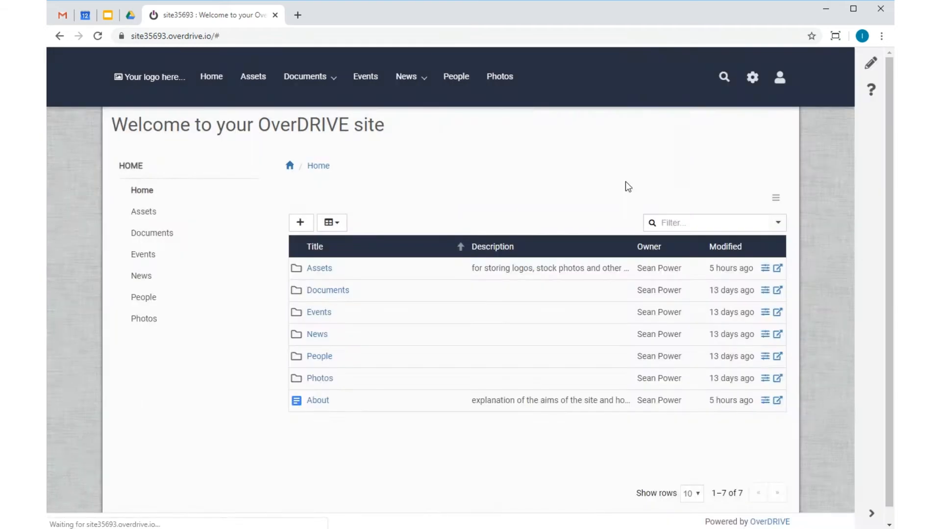
{"action": "left_click", "coordinate": [729, 61]}
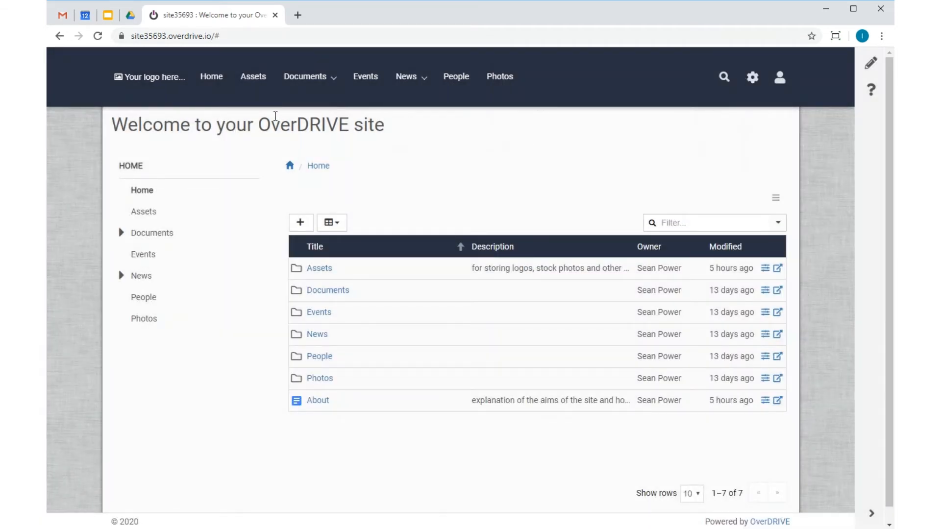
- Set the site logo to Sandford logo - trees.png from the site's assets and save the site settings
{"action": "left_click", "coordinate": [158, 78]}
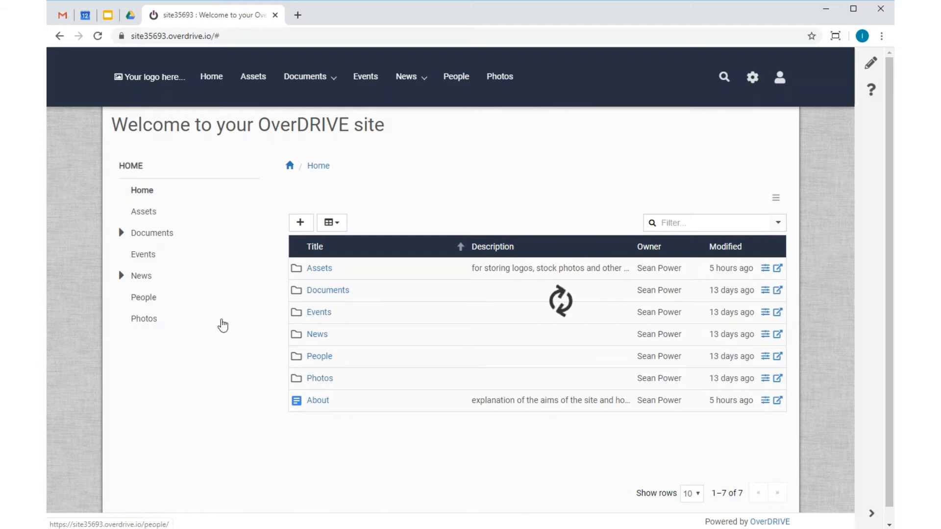
{"action": "left_click", "coordinate": [349, 385]}
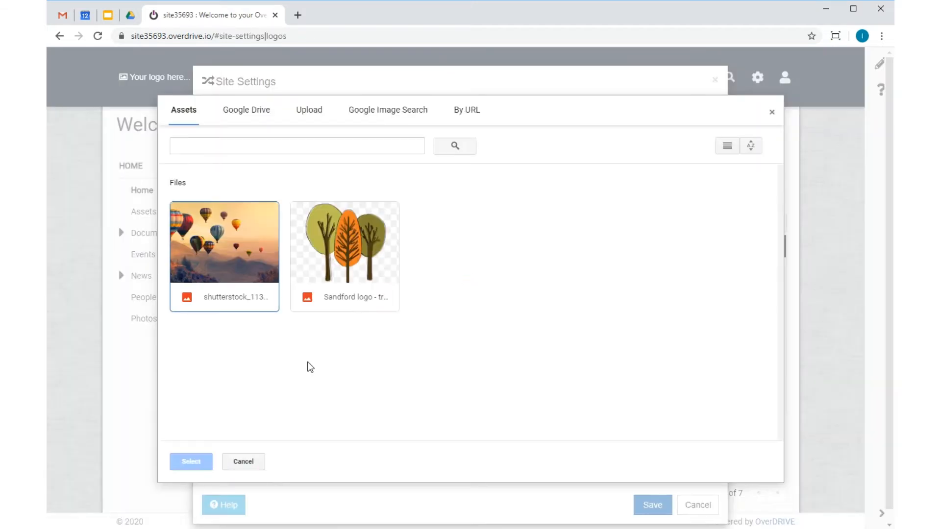
{"action": "double_click", "coordinate": [347, 243]}
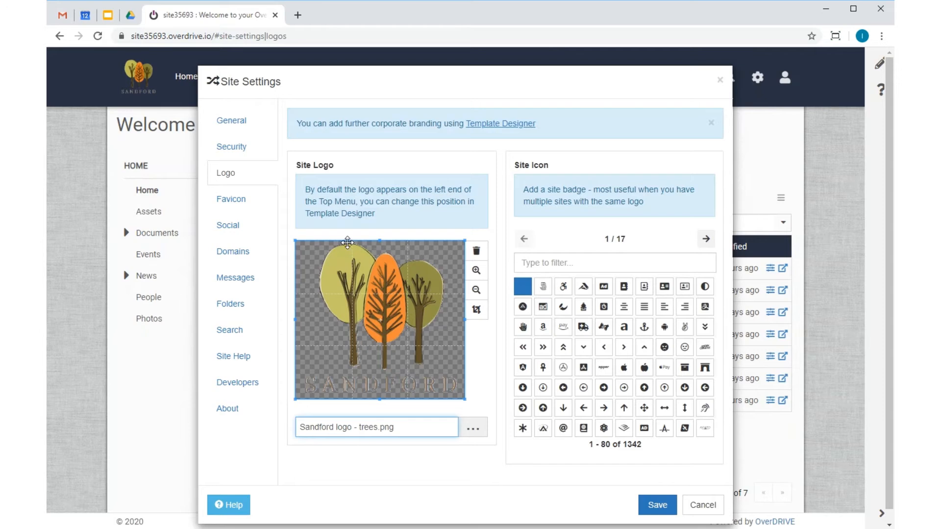
{"action": "left_click", "coordinate": [660, 505]}
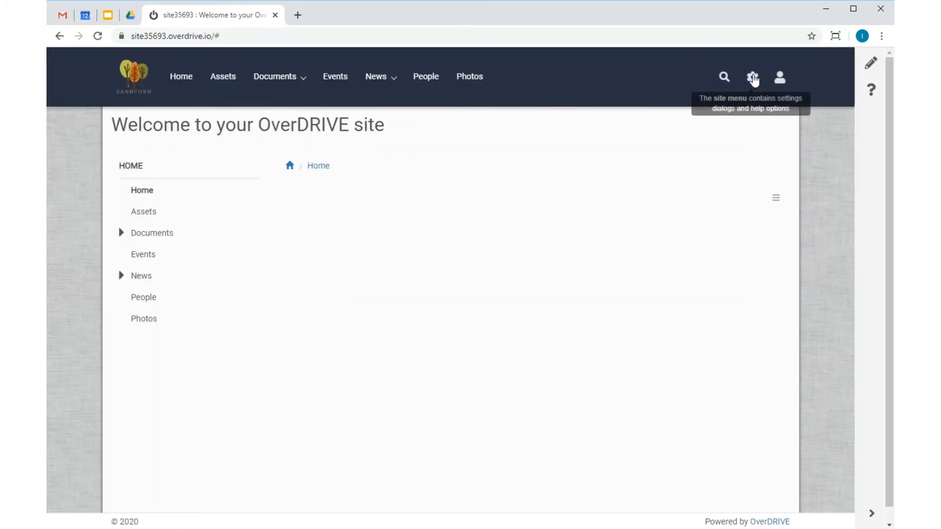
- Apply the Misted Blue template in Template Designer, review its advanced options and save the design
{"action": "left_click", "coordinate": [753, 80]}
{"action": "left_click", "coordinate": [709, 173]}
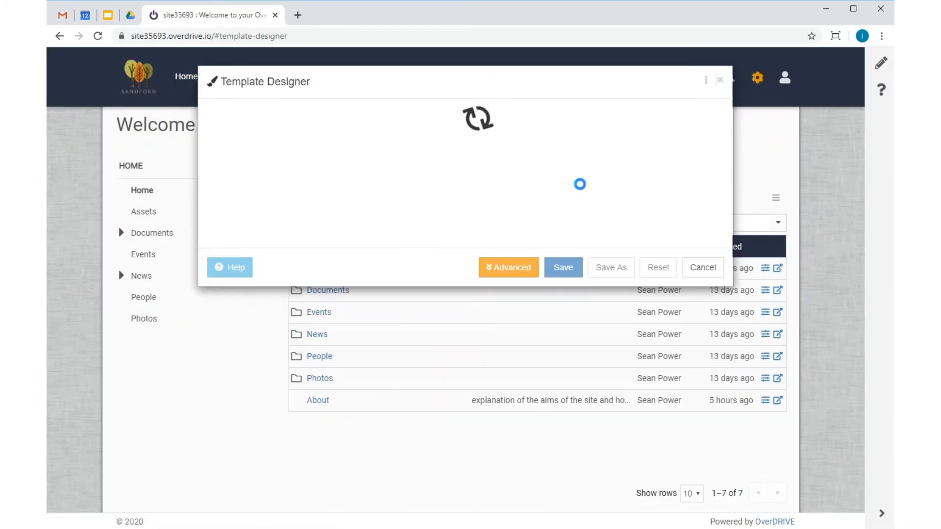
{"action": "left_click", "coordinate": [552, 119]}
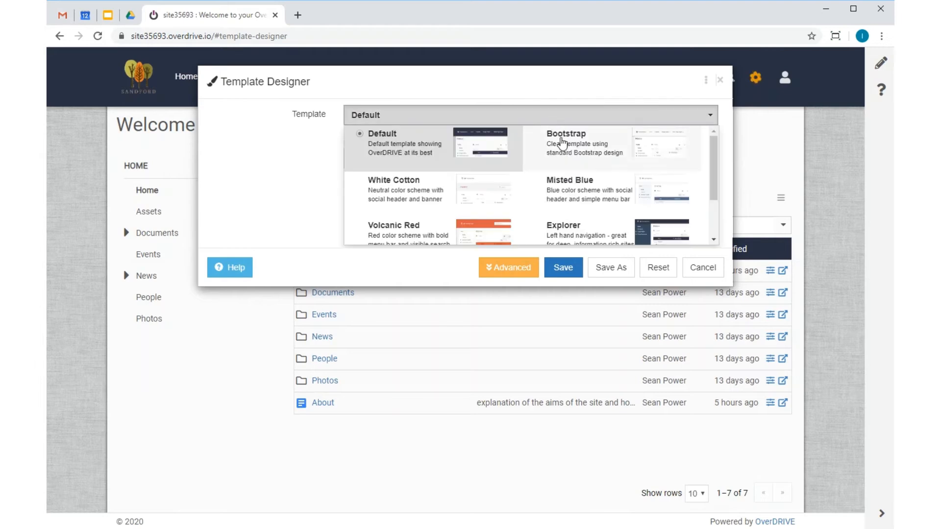
{"action": "left_click", "coordinate": [581, 193]}
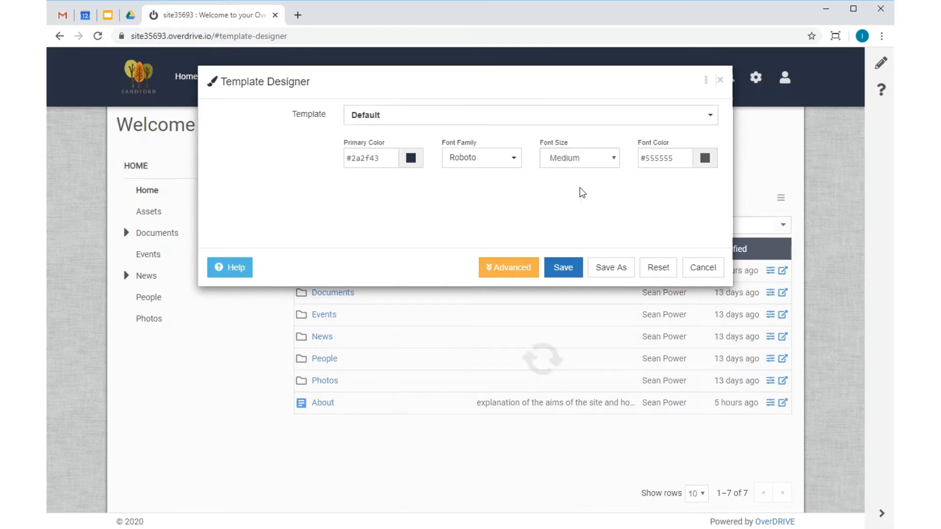
{"action": "left_click", "coordinate": [510, 269]}
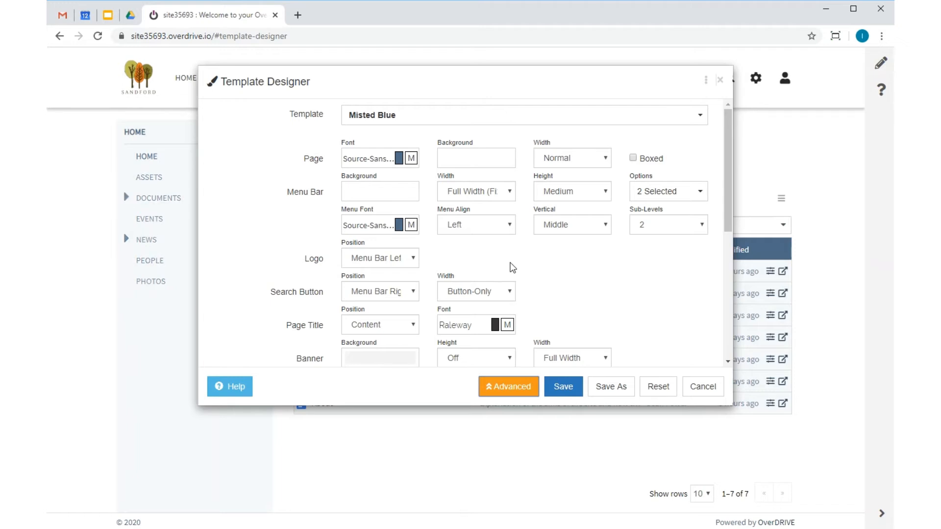
{"action": "scroll", "coordinate": [513, 269], "scroll_direction": "down", "scroll_amount": 6}
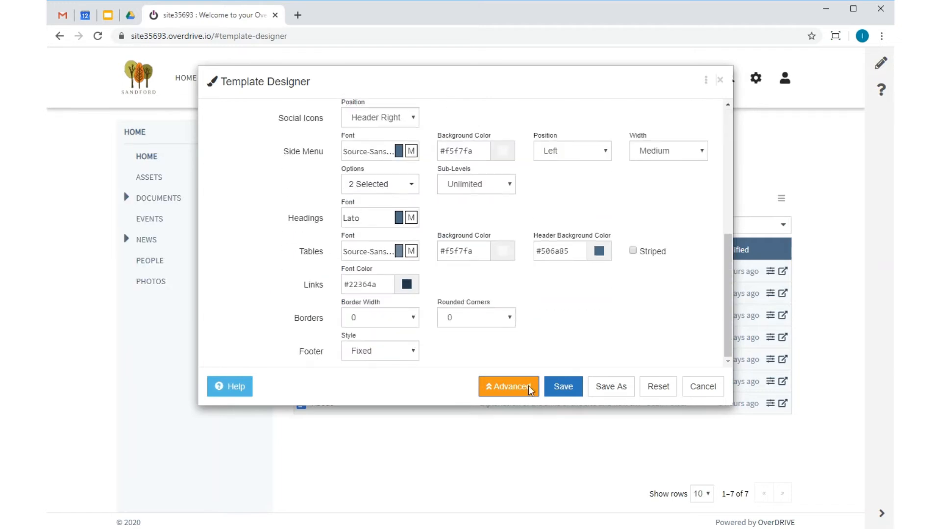
{"action": "left_click", "coordinate": [569, 390]}
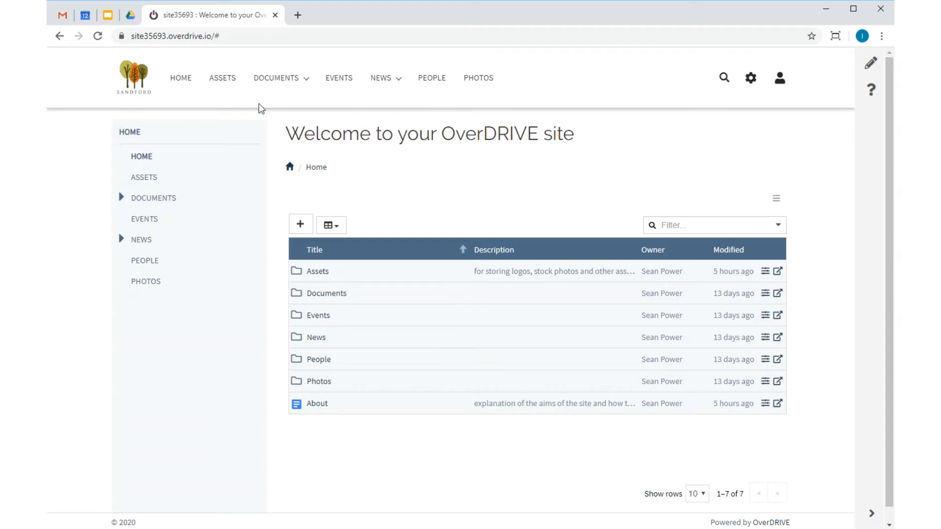
- Examine the subpages under Documents and News, and the options for adding content on the Documents page
{"action": "mouse_move", "coordinate": [273, 83]}
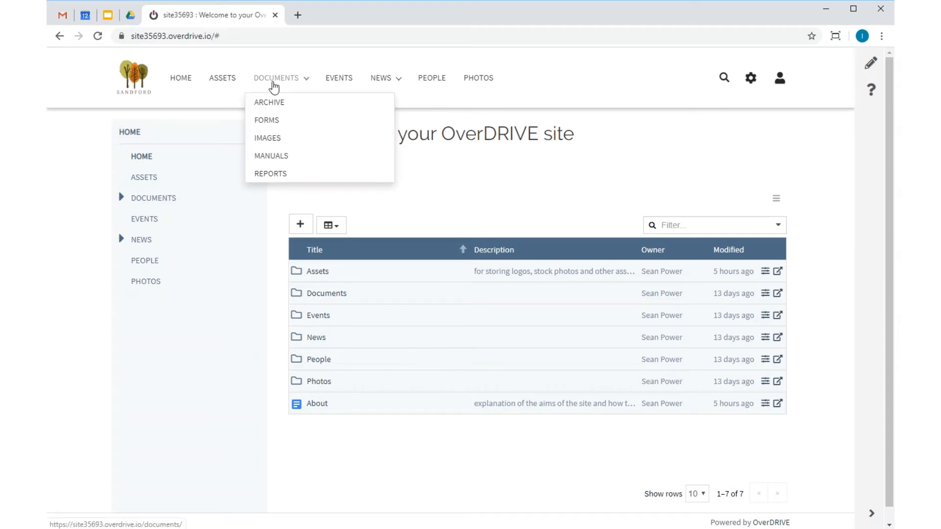
{"action": "mouse_move", "coordinate": [375, 82]}
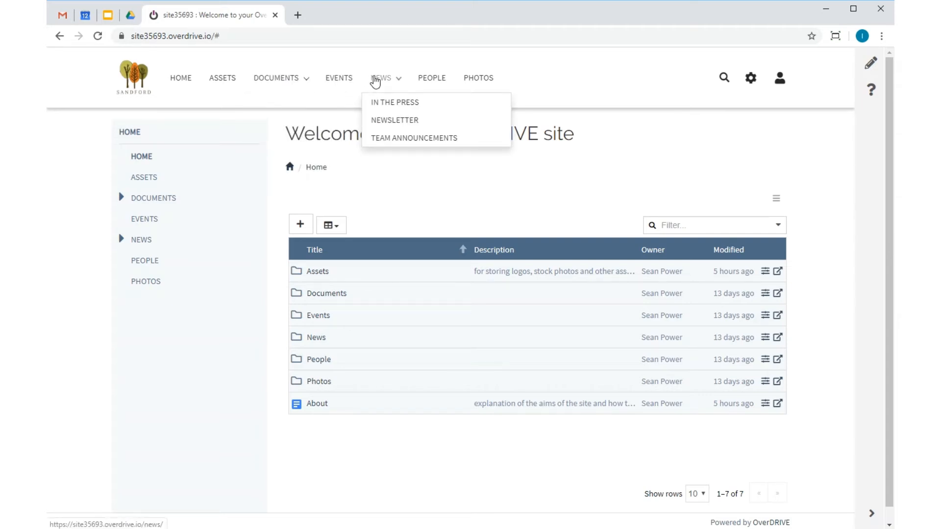
{"action": "left_click", "coordinate": [122, 199]}
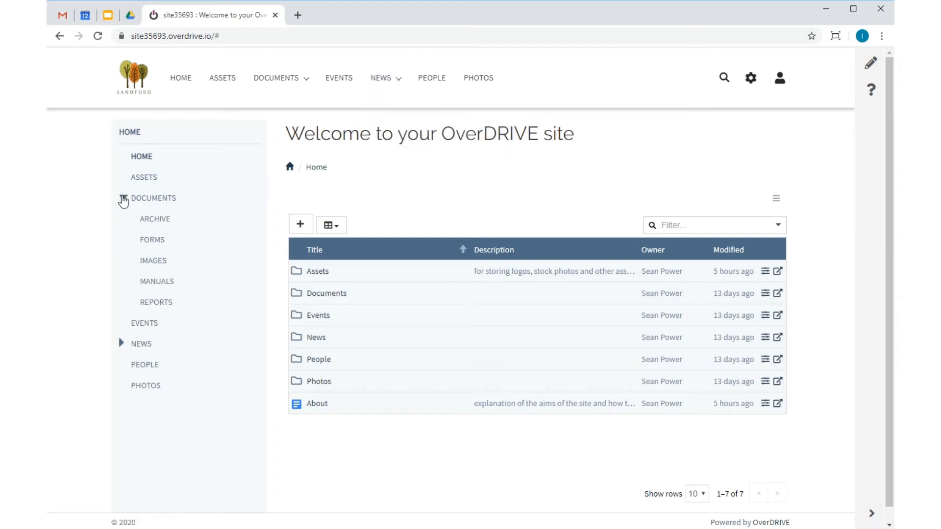
{"action": "left_click", "coordinate": [153, 201]}
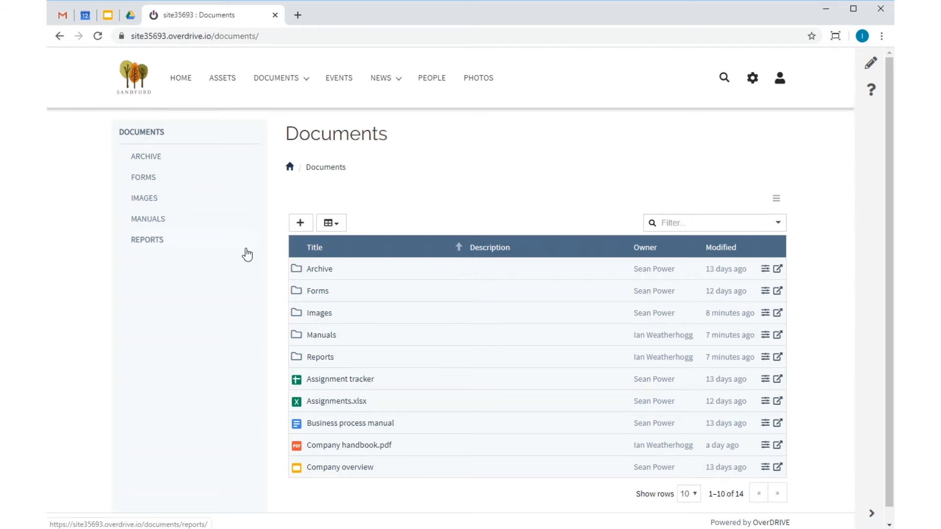
{"action": "left_click", "coordinate": [301, 225]}
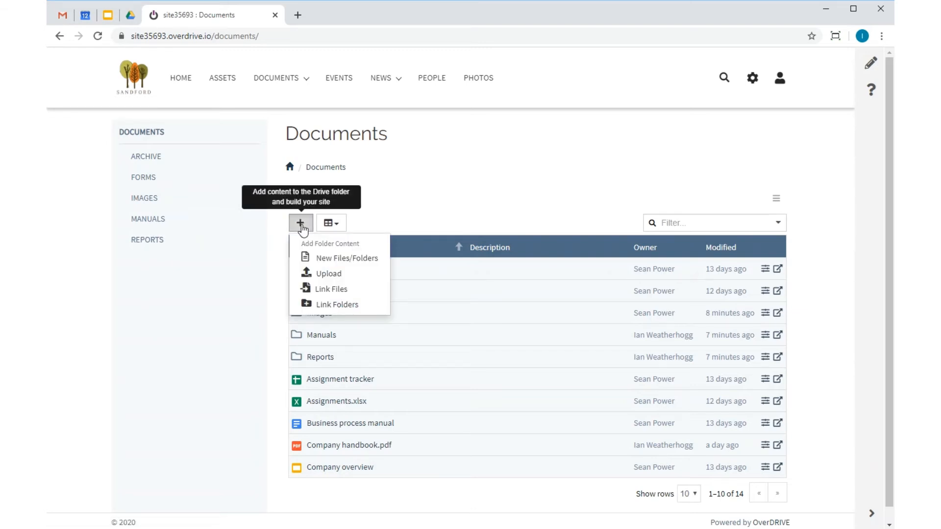
{"action": "left_click", "coordinate": [221, 255]}
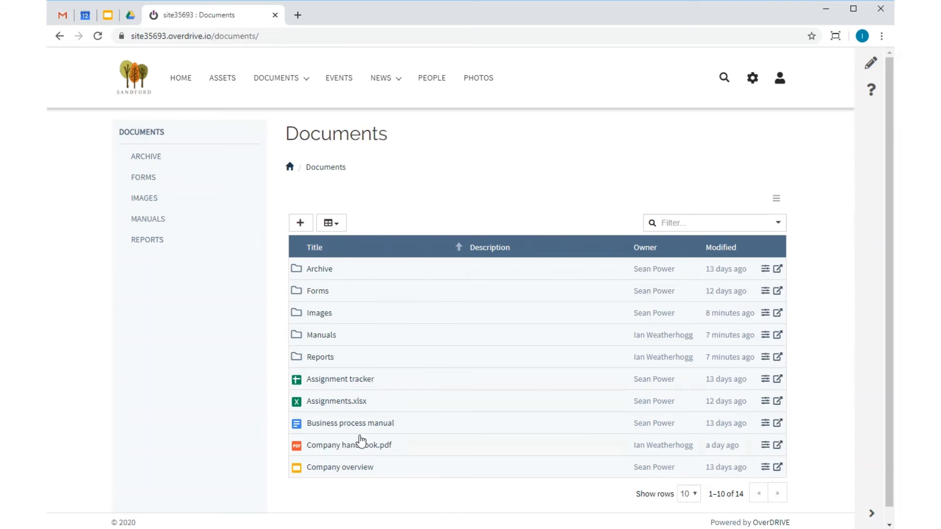
- Open the Business process manual, switch it to its embedded editing view and return to the Documents page
{"action": "left_click", "coordinate": [364, 426]}
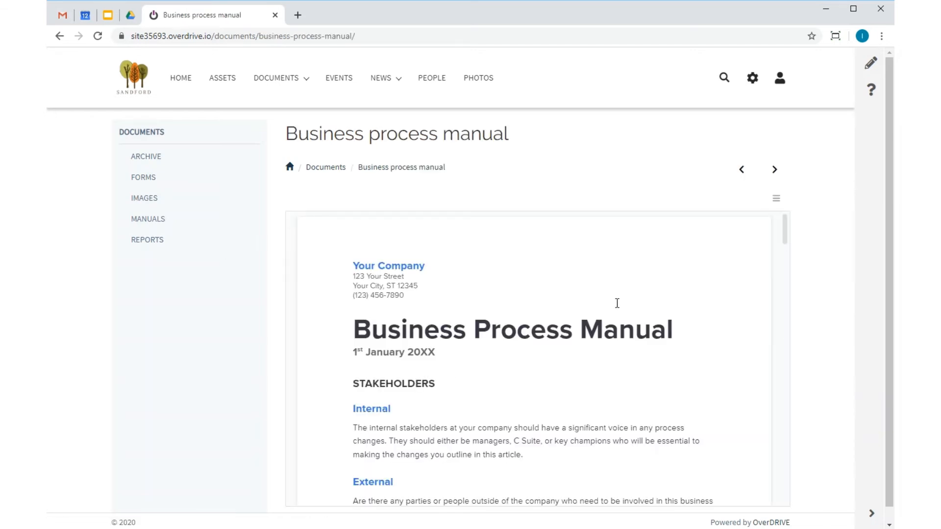
{"action": "left_click", "coordinate": [776, 198]}
{"action": "left_click", "coordinate": [750, 249]}
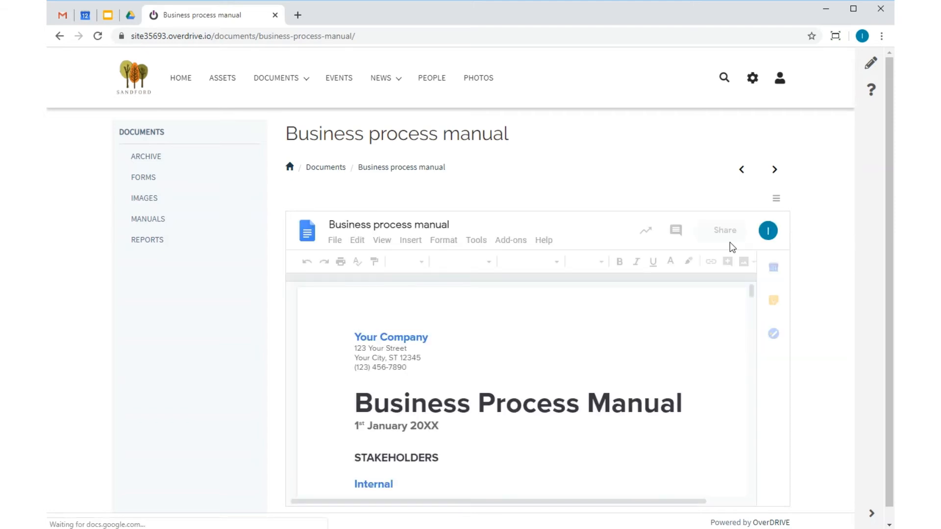
{"action": "left_click", "coordinate": [331, 167]}
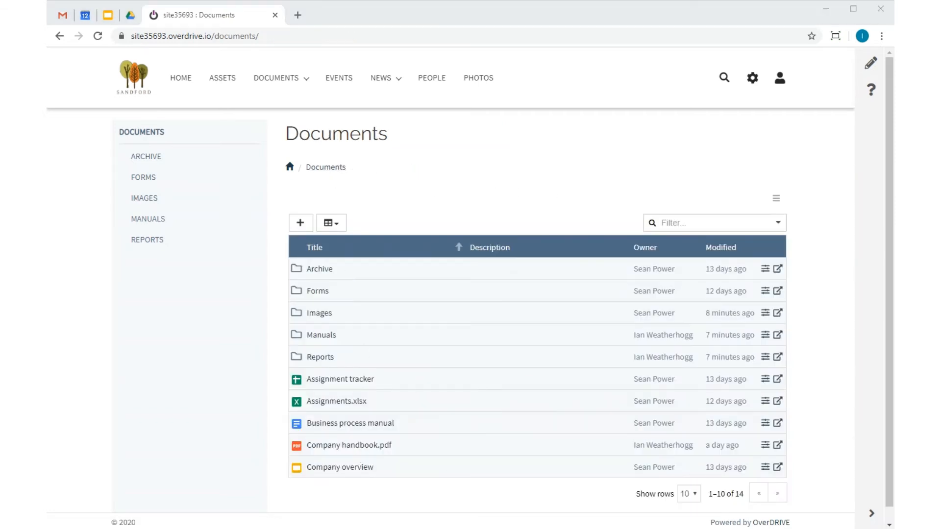
- Display the Forms page's files as thumbnail tiles and open the Time Off Request form
{"action": "left_click", "coordinate": [141, 181]}
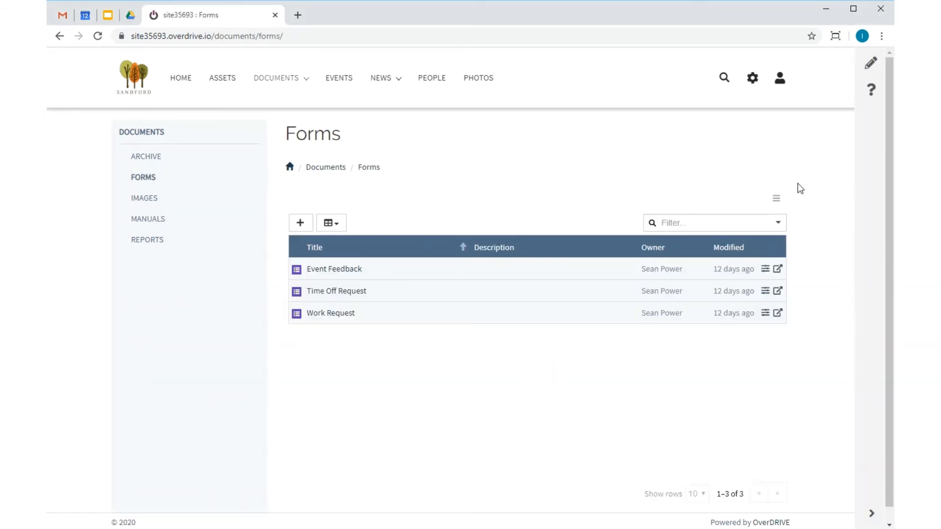
{"action": "left_click", "coordinate": [778, 198]}
{"action": "left_click", "coordinate": [751, 234]}
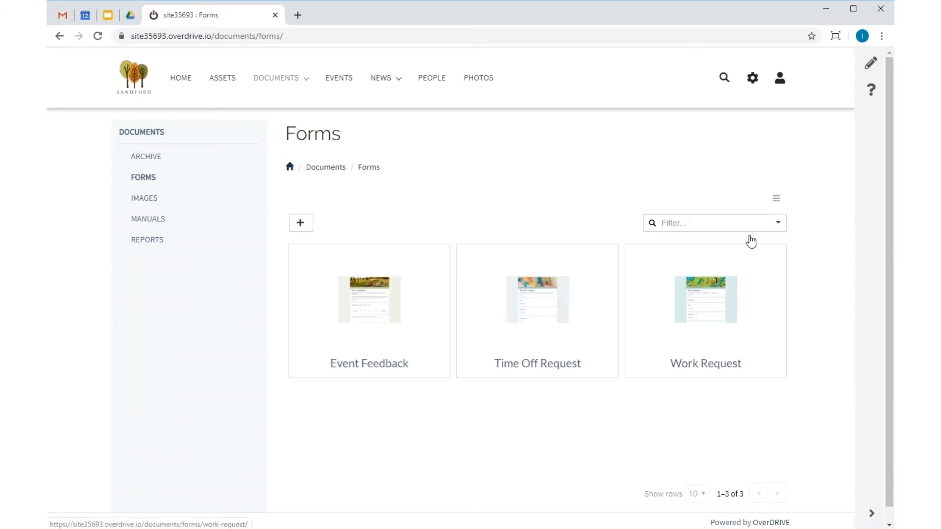
{"action": "left_click", "coordinate": [533, 313]}
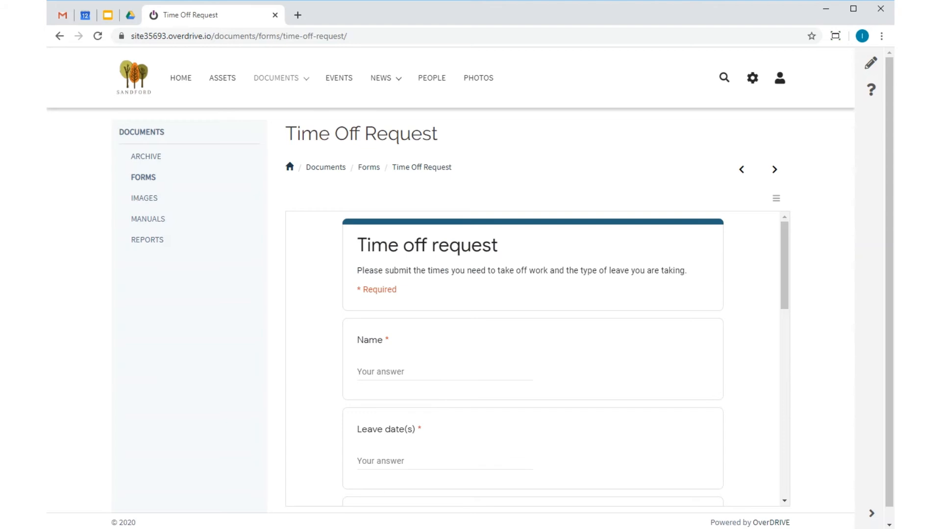
- Switch the News page's folder tile to Blog view without subfolders, enable Comments and Embedded for its files, and save the page
{"action": "left_click", "coordinate": [376, 84]}
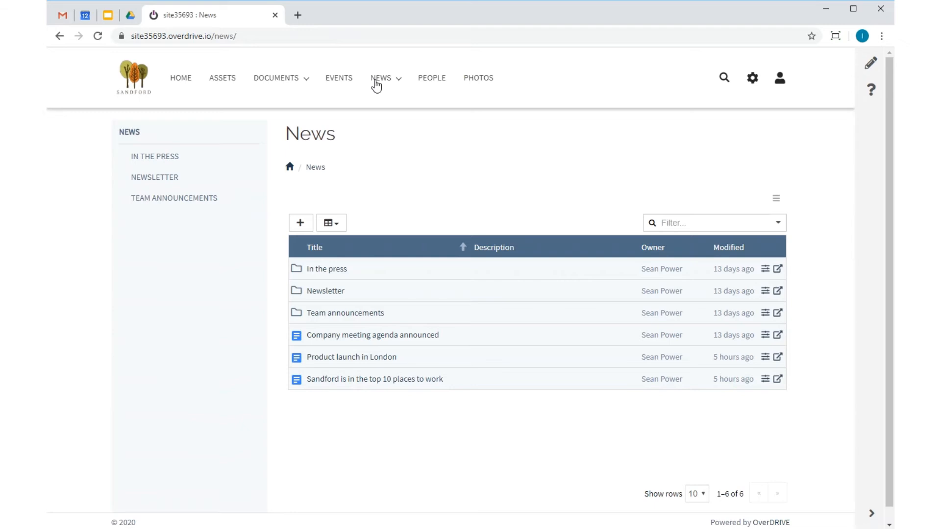
{"action": "left_click", "coordinate": [871, 65]}
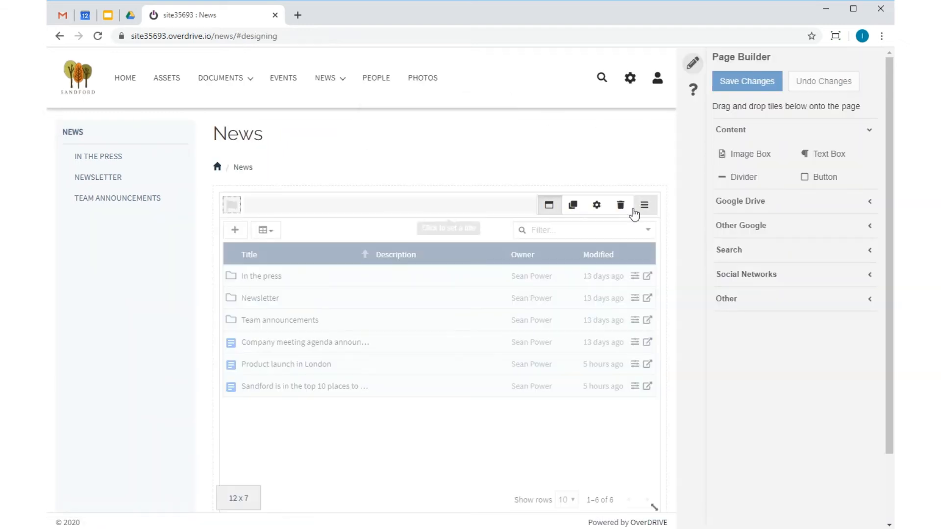
{"action": "left_click", "coordinate": [598, 207]}
{"action": "left_click", "coordinate": [412, 190]}
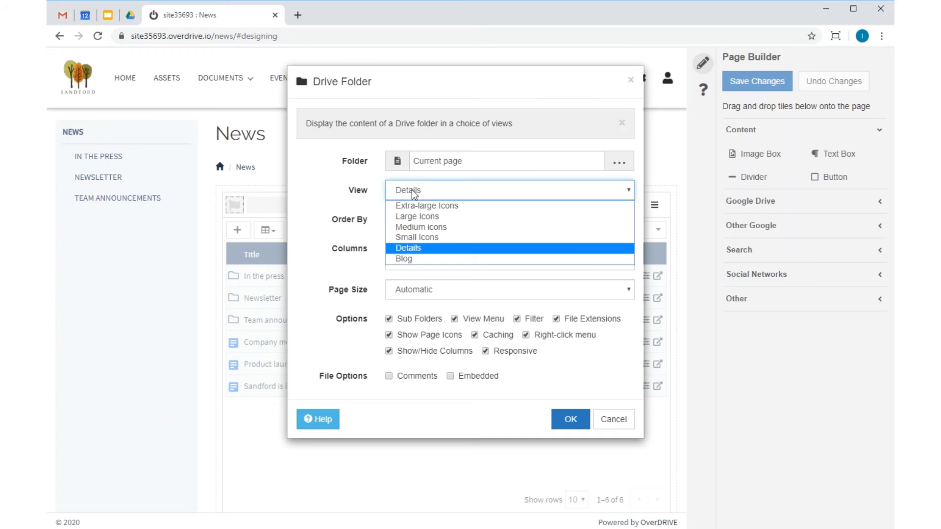
{"action": "left_click", "coordinate": [416, 256]}
{"action": "left_click", "coordinate": [418, 306]}
{"action": "left_click", "coordinate": [428, 365]}
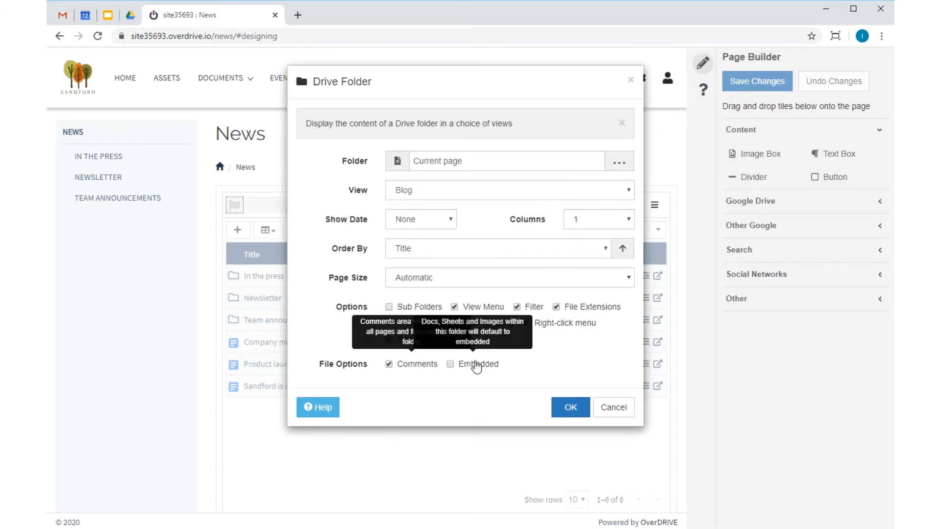
{"action": "left_click", "coordinate": [475, 365]}
{"action": "left_click", "coordinate": [569, 408]}
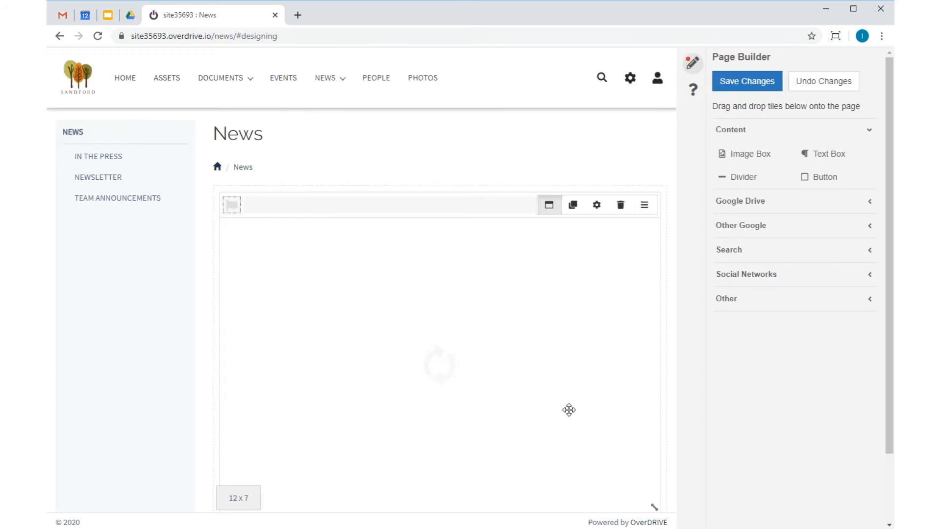
{"action": "left_click", "coordinate": [755, 85]}
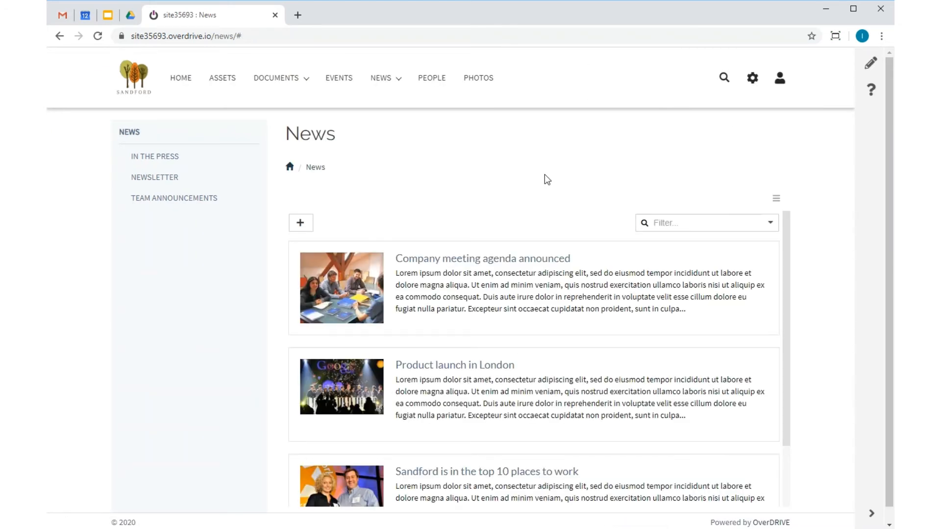
- View the Company meeting agenda article and its comments area, browse to the next article and return to the News page
{"action": "left_click", "coordinate": [514, 288]}
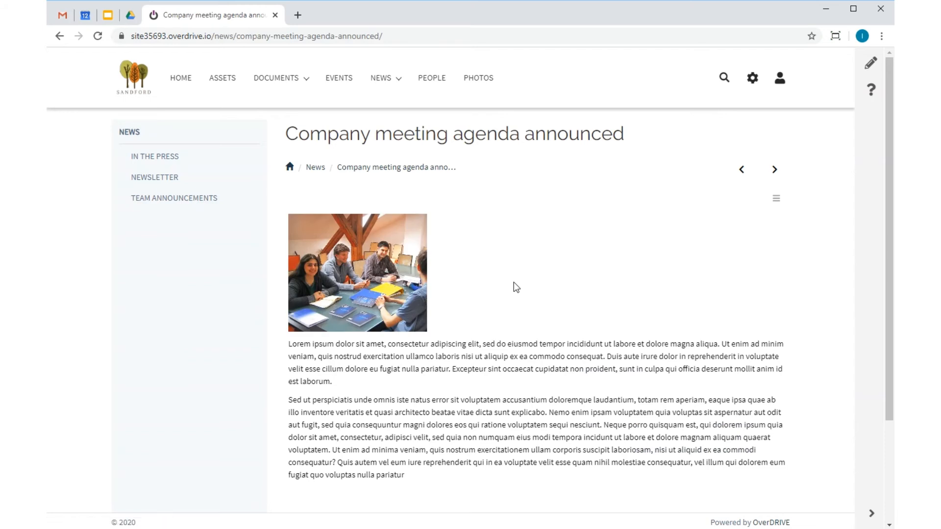
{"action": "scroll", "coordinate": [514, 283], "scroll_direction": "down", "scroll_amount": 3}
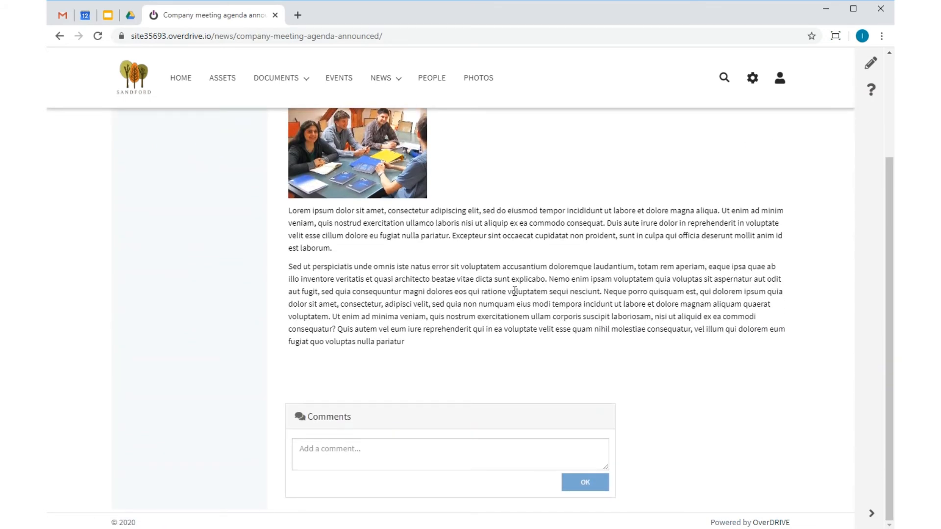
{"action": "scroll", "coordinate": [515, 291], "scroll_direction": "up", "scroll_amount": 3}
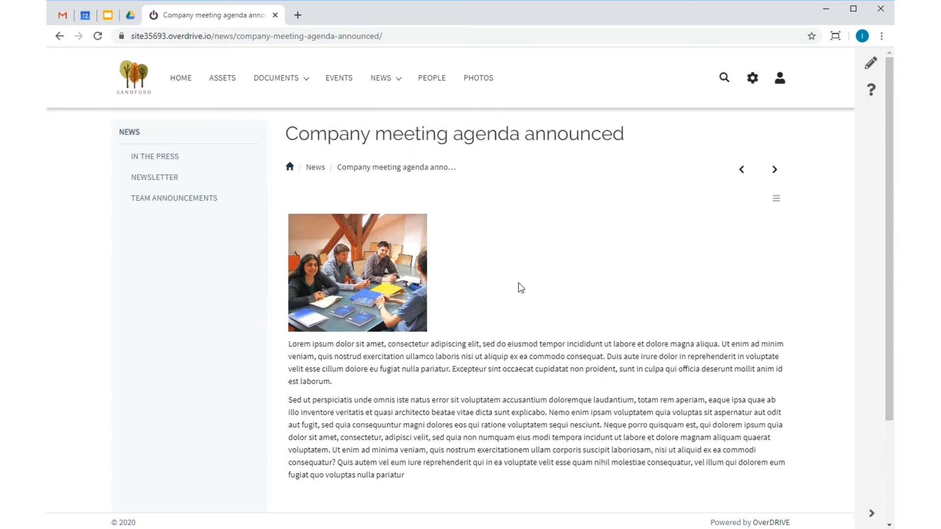
{"action": "left_click", "coordinate": [773, 171]}
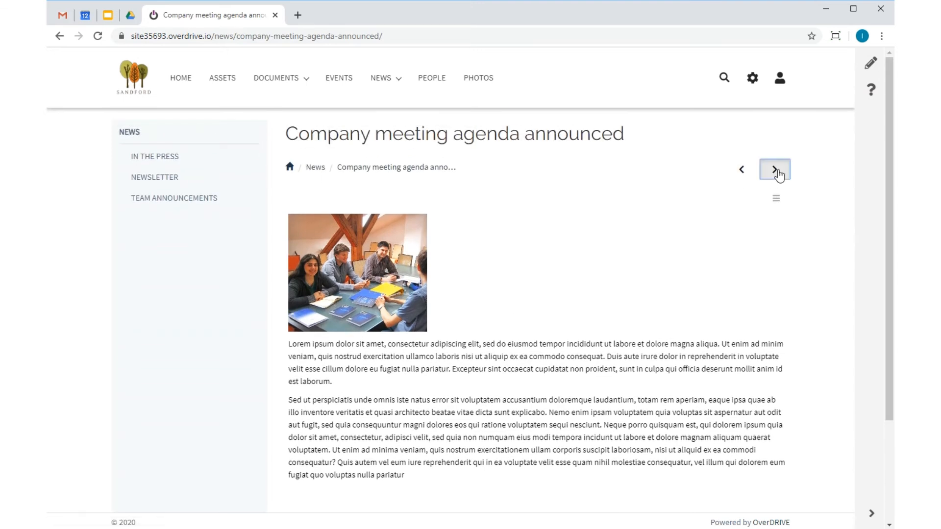
{"action": "left_click", "coordinate": [315, 169]}
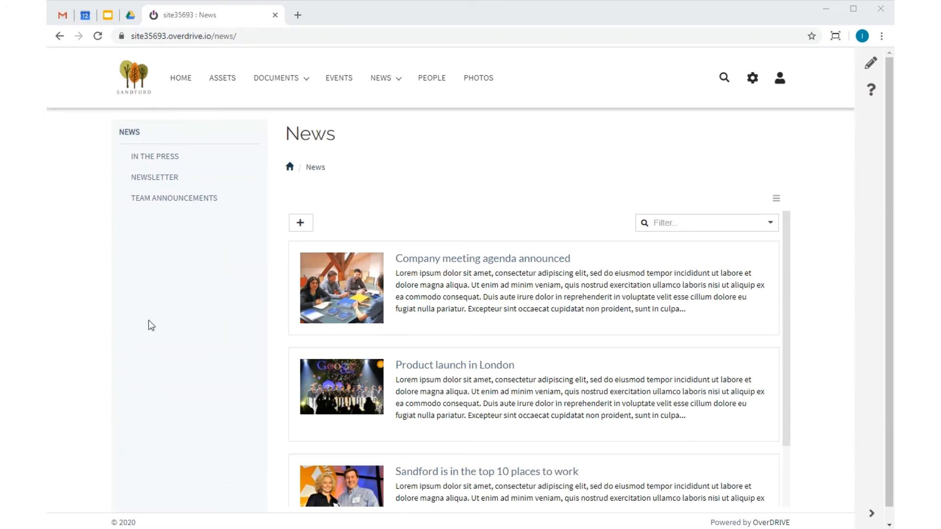
- On the Home page, hide the Assets folder from the site menus and show the About document in them
{"action": "left_click", "coordinate": [181, 85]}
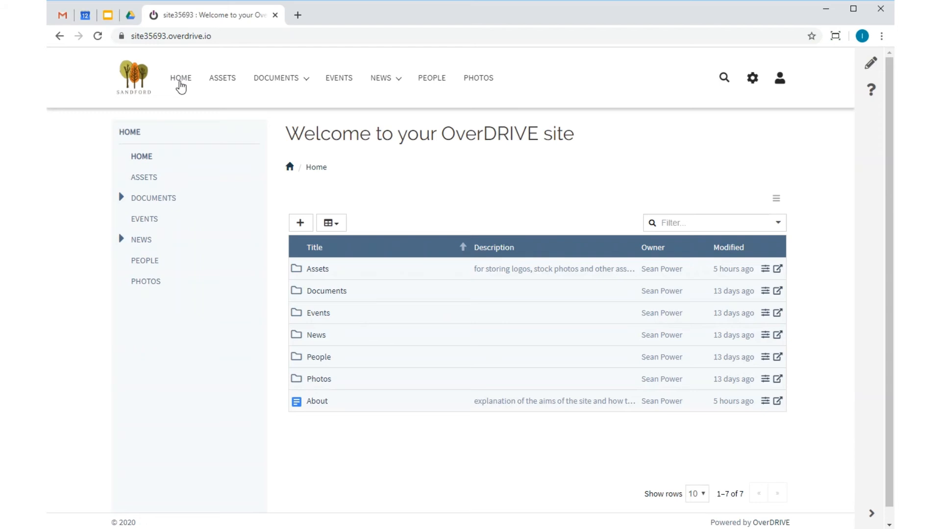
{"action": "right_click", "coordinate": [318, 278]}
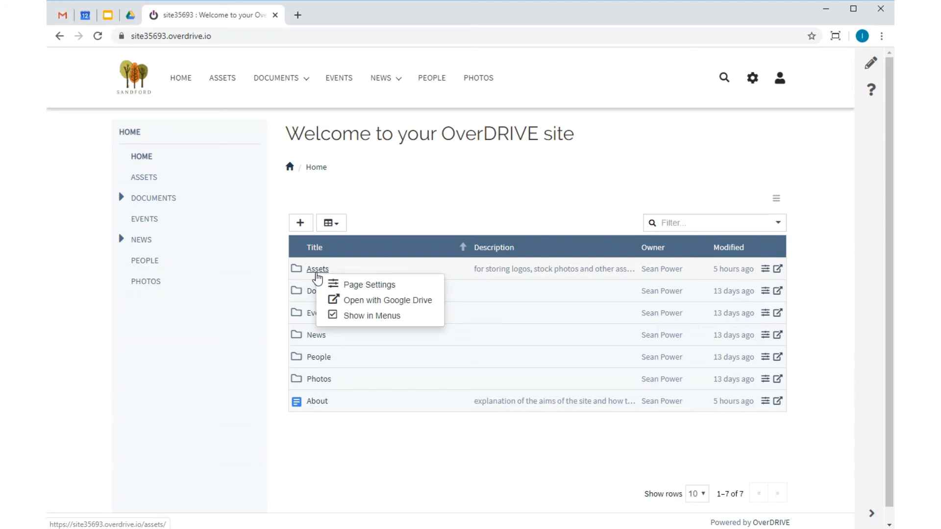
{"action": "left_click", "coordinate": [353, 316]}
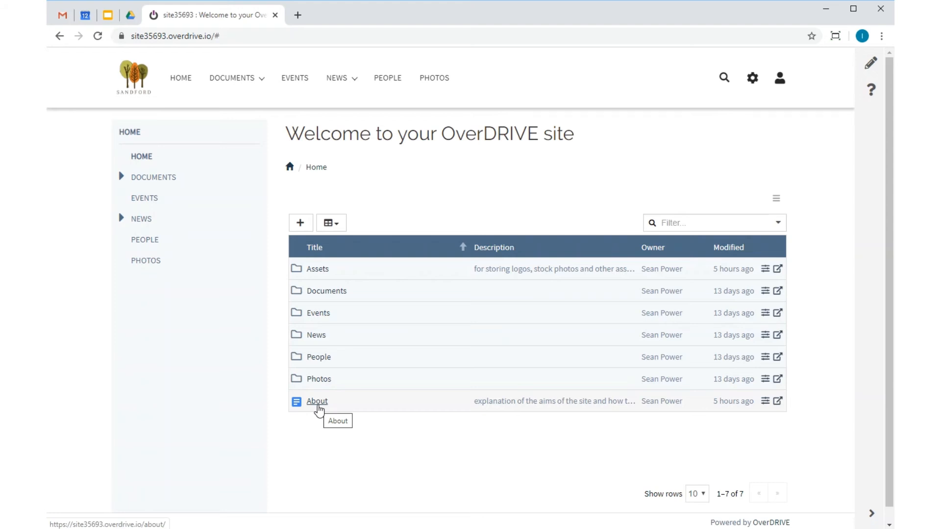
{"action": "right_click", "coordinate": [319, 410]}
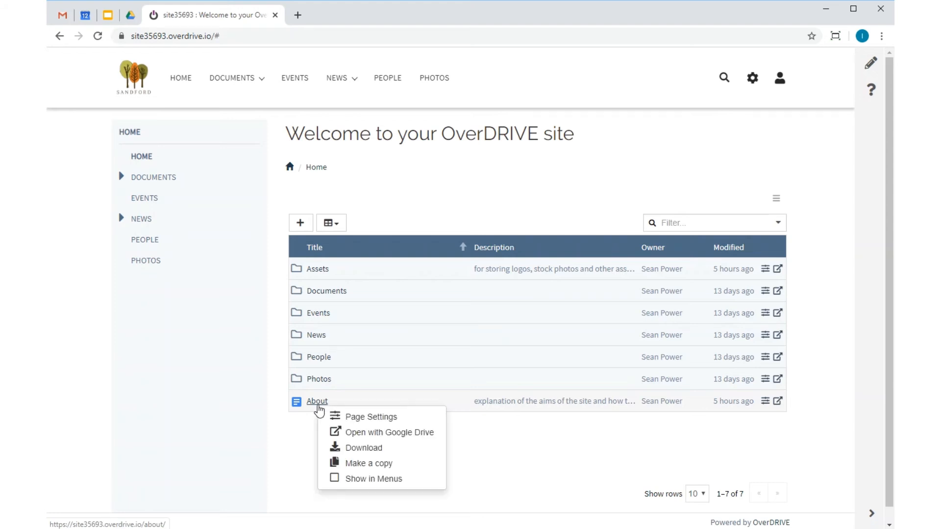
{"action": "left_click", "coordinate": [374, 480]}
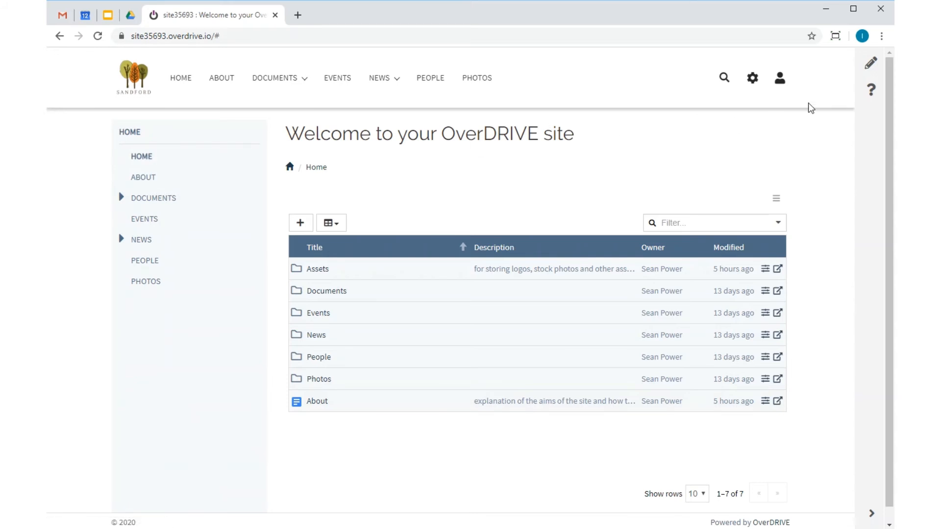
- Delete the Home page's folder listing tile and add an Image Box tile in its place
{"action": "left_click", "coordinate": [872, 62]}
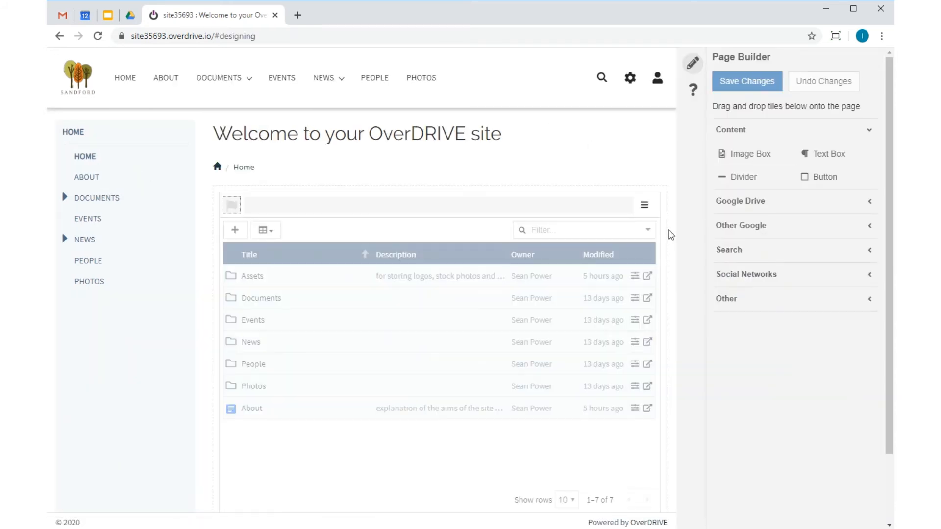
{"action": "left_click", "coordinate": [622, 205]}
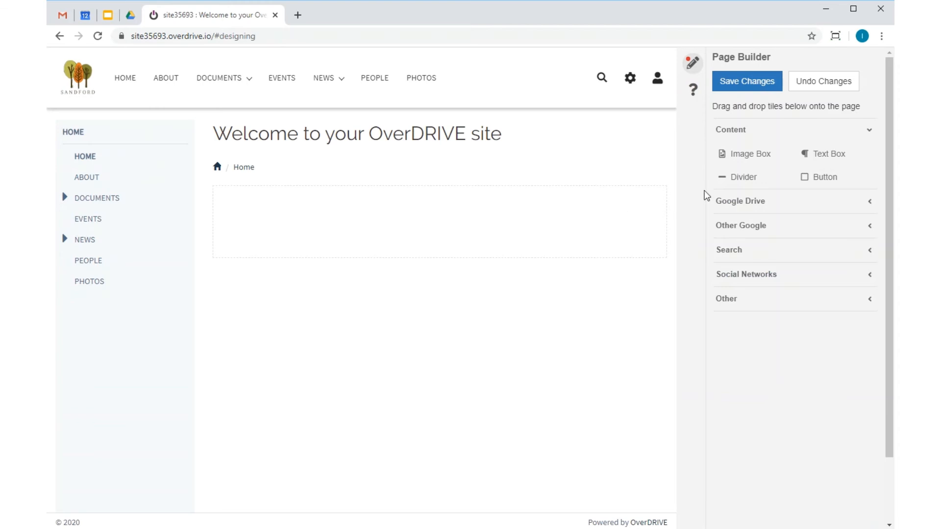
{"action": "left_click_drag", "start_coordinate": [740, 160], "coordinate": [420, 319]}
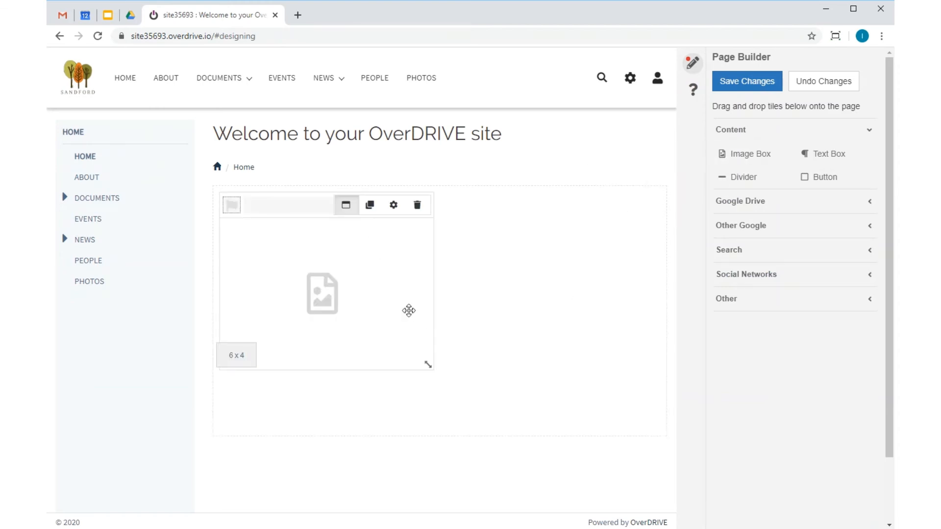
- Fill the Image Box with shutterstock_1130686337.jpg from Assets, fitted to the tile, and widen the tile to the full content width
{"action": "left_click", "coordinate": [394, 205]}
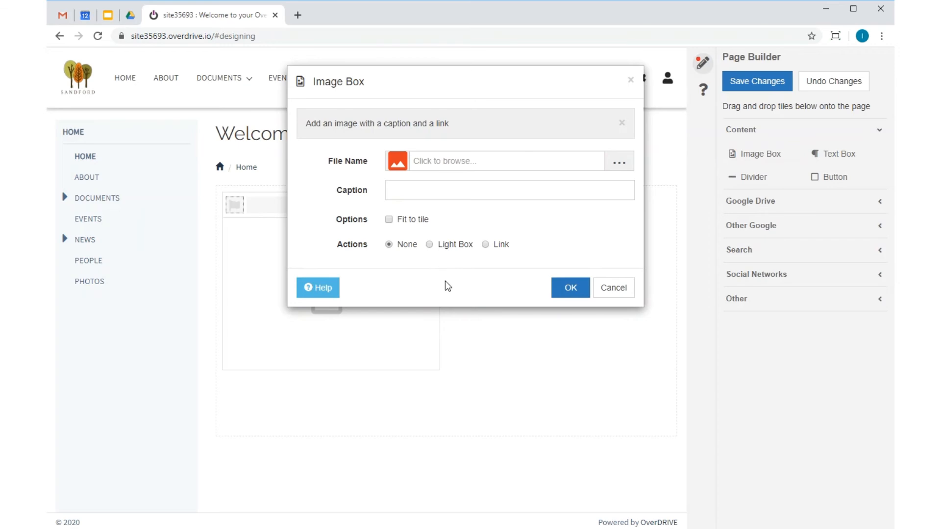
{"action": "left_click", "coordinate": [444, 167]}
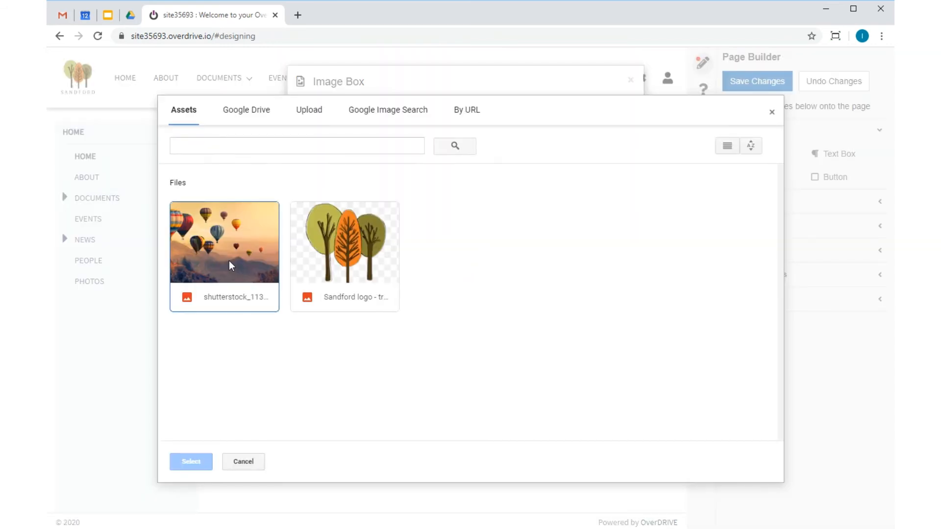
{"action": "double_click", "coordinate": [229, 263]}
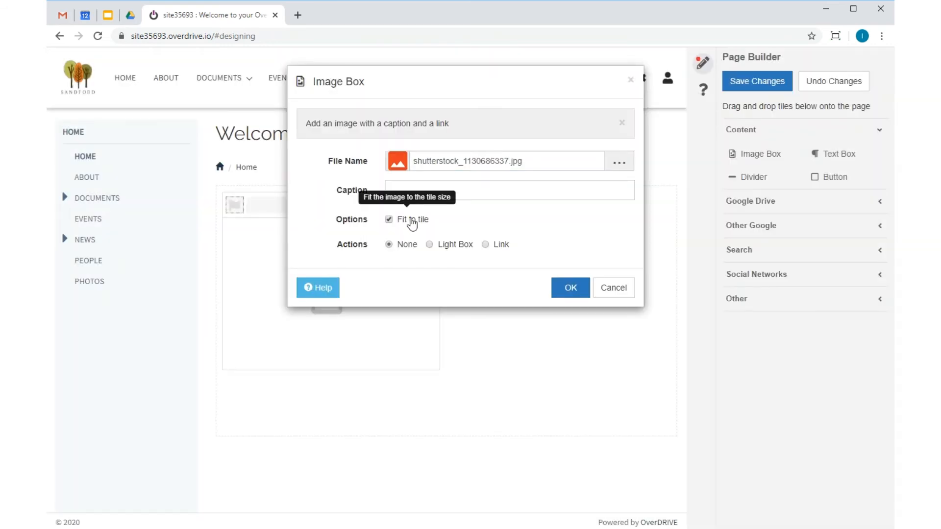
{"action": "left_click", "coordinate": [565, 294]}
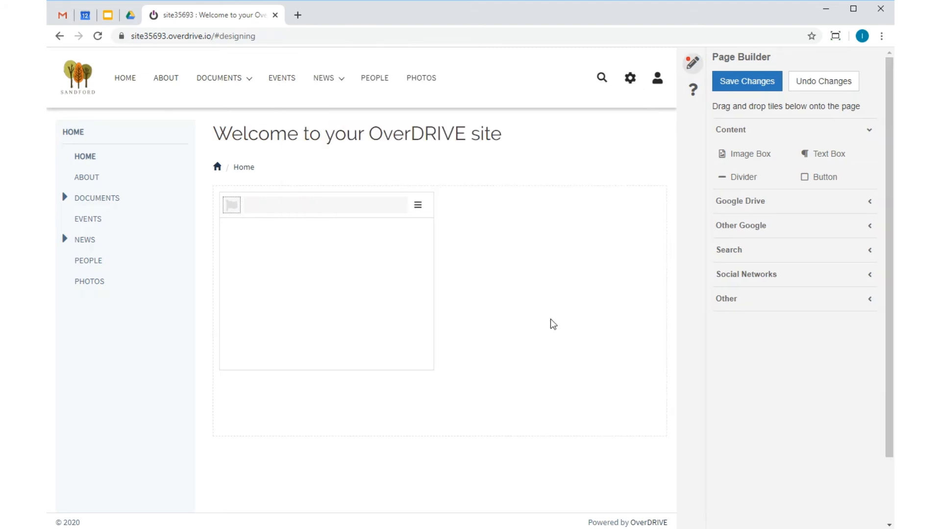
{"action": "left_click_drag", "start_coordinate": [433, 370], "coordinate": [661, 377]}
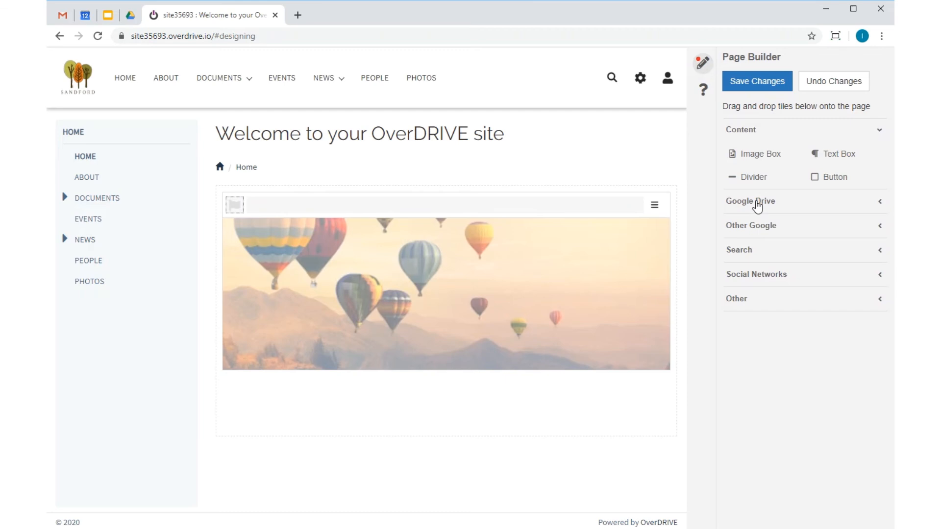
- Add Calendar, Maps, Twitter and Discussion tiles below the banner image on the Home page
{"action": "left_click", "coordinate": [757, 203]}
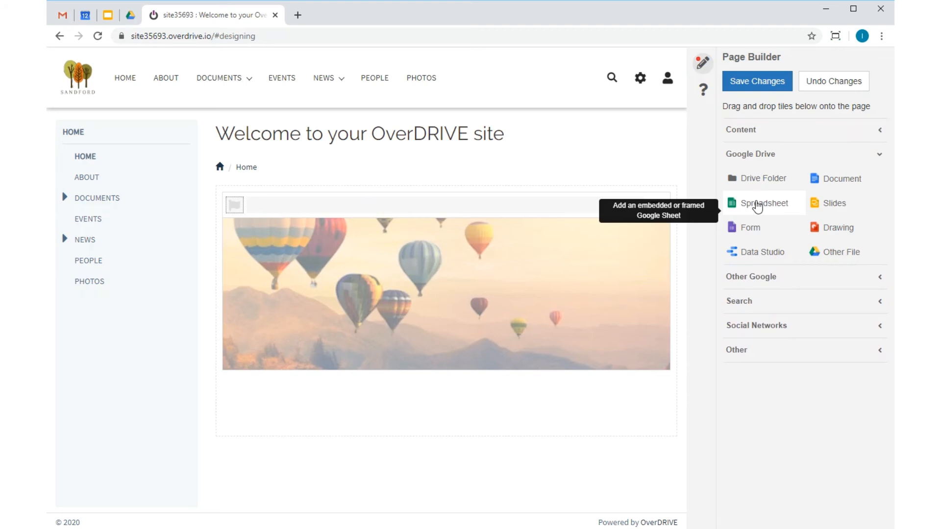
{"action": "left_click", "coordinate": [761, 277]}
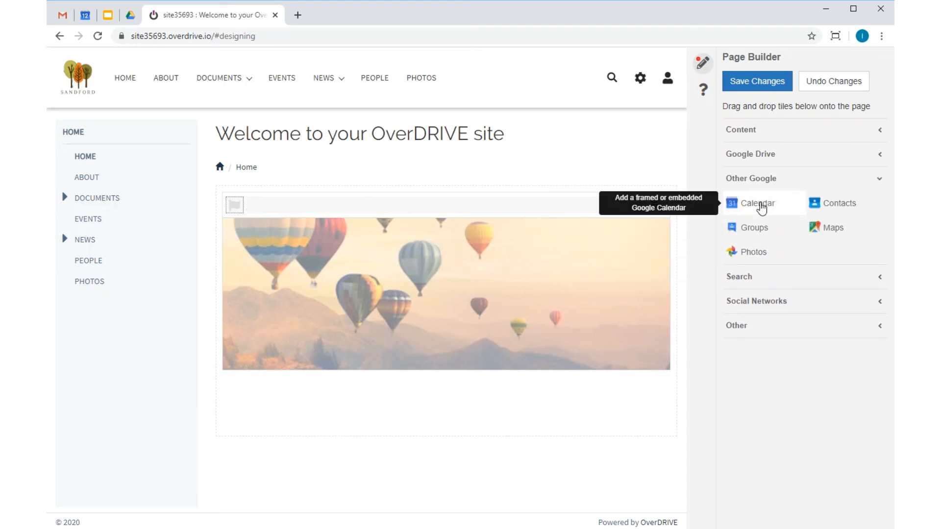
{"action": "left_click", "coordinate": [761, 208]}
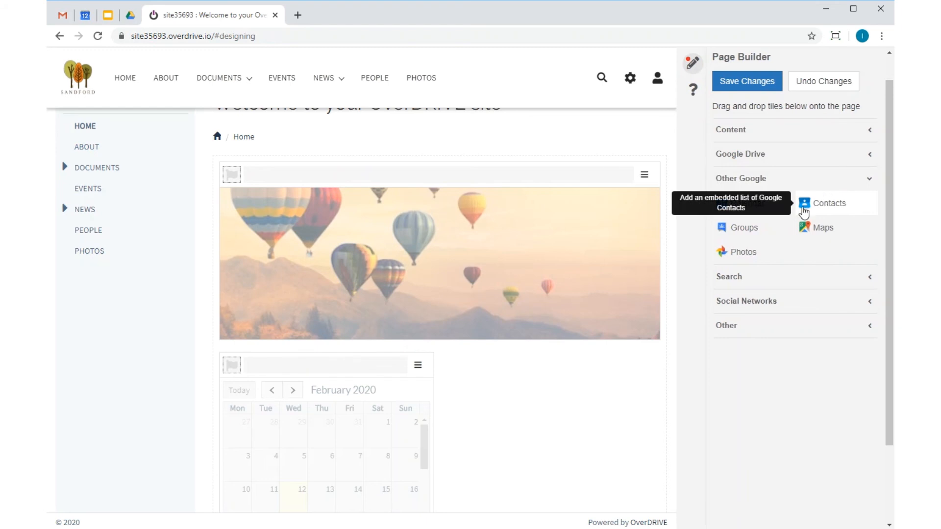
{"action": "left_click", "coordinate": [819, 227]}
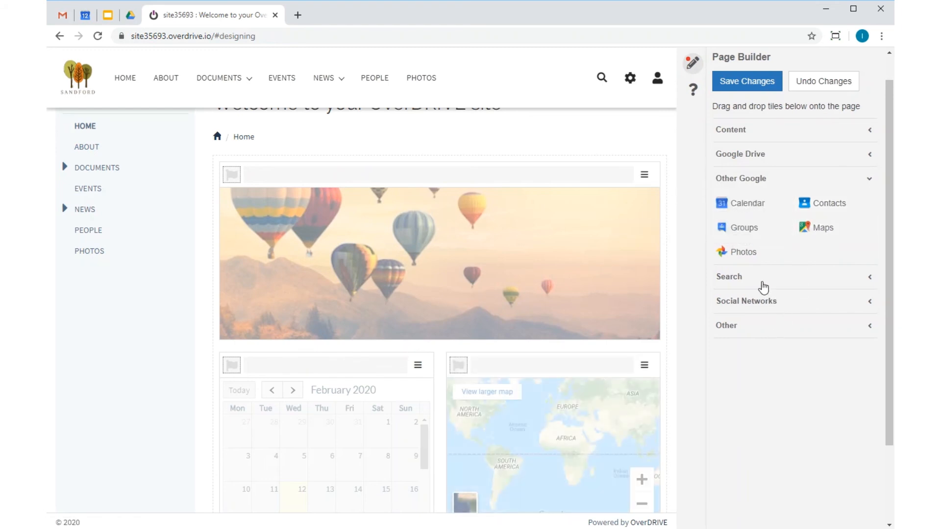
{"action": "left_click", "coordinate": [771, 302]}
{"action": "left_click", "coordinate": [815, 259]}
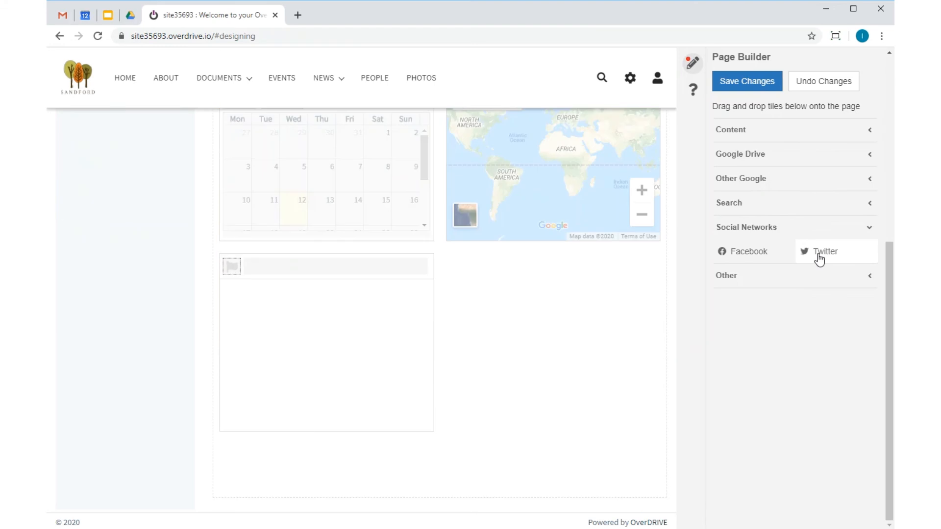
{"action": "left_click", "coordinate": [776, 283]}
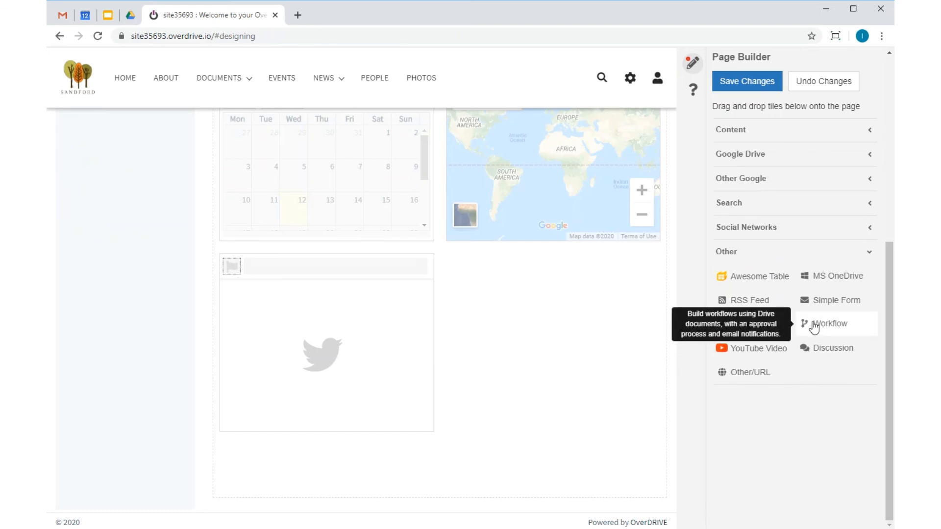
{"action": "left_click", "coordinate": [828, 351]}
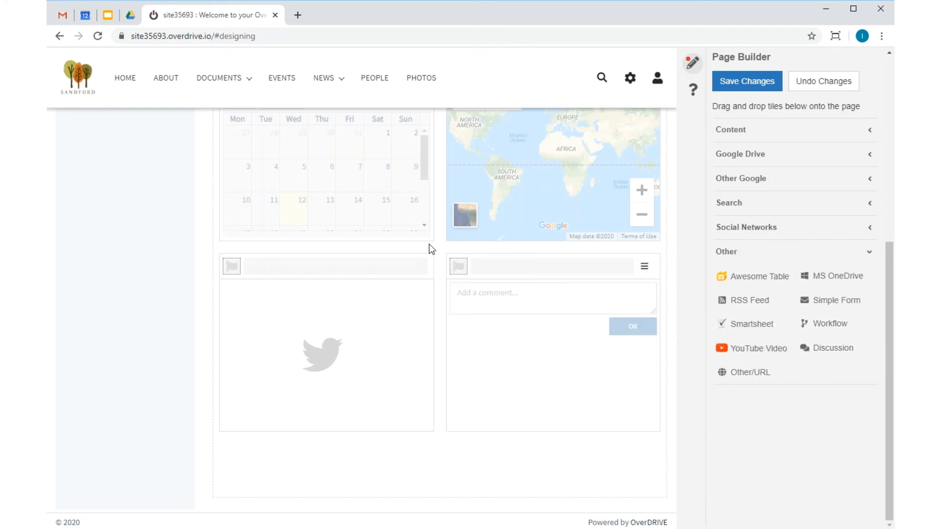
- Make the Calendar tile slightly taller and set the Twitter tile's profile to overdriveio
{"action": "left_click_drag", "start_coordinate": [428, 236], "coordinate": [433, 282]}
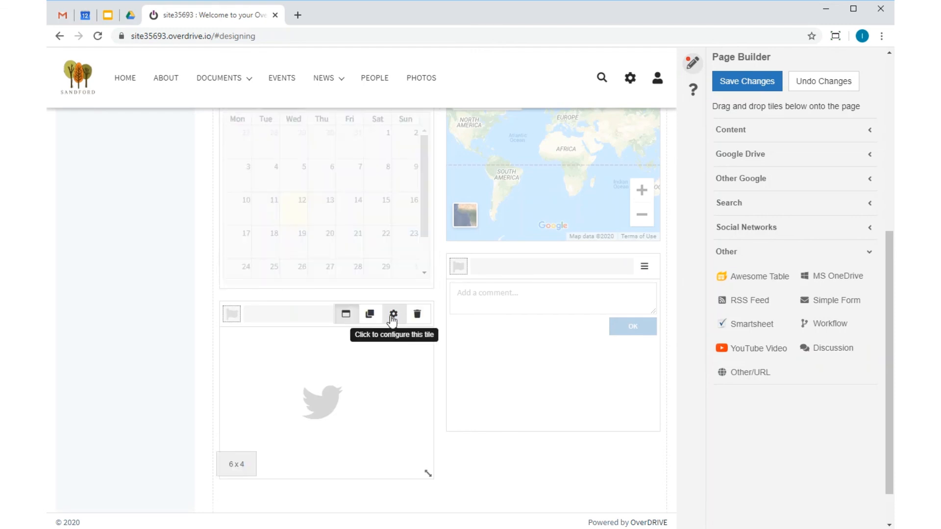
{"action": "left_click", "coordinate": [393, 318]}
{"action": "left_click", "coordinate": [415, 162]}
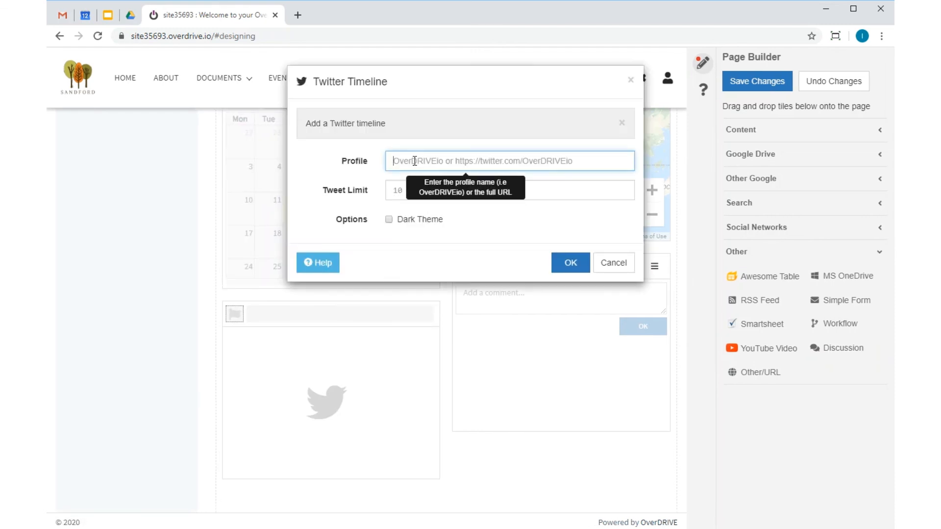
{"action": "type", "text": "overdriveio"}
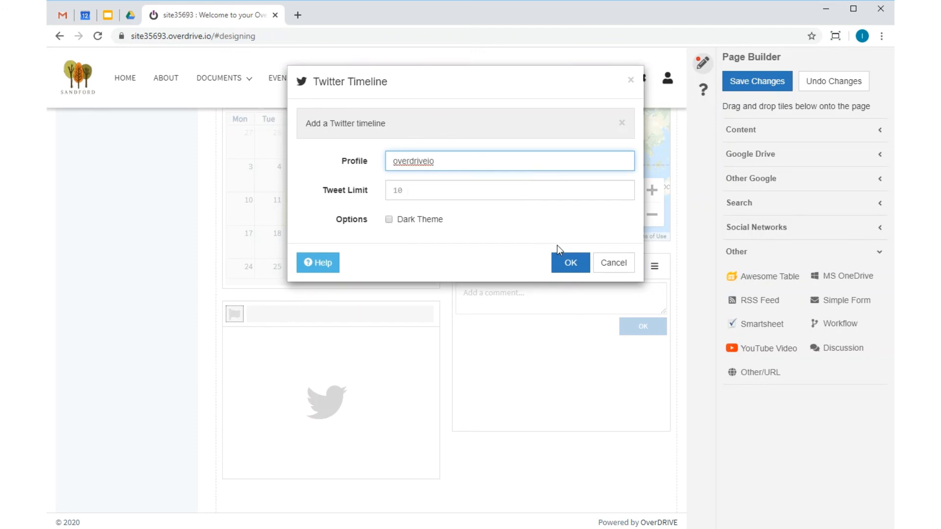
{"action": "left_click", "coordinate": [570, 263]}
{"action": "scroll", "coordinate": [610, 398], "scroll_direction": "up", "scroll_amount": 4}
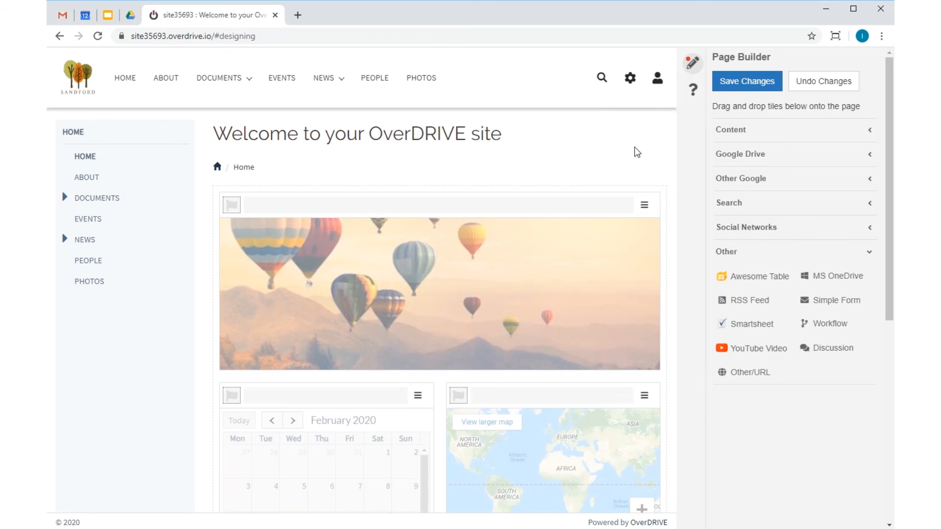
- Save the Home page's tile changes and set its page title to "Welcome to the Sandford Hub" in the page settings
{"action": "left_click", "coordinate": [747, 82]}
{"action": "left_click", "coordinate": [752, 78]}
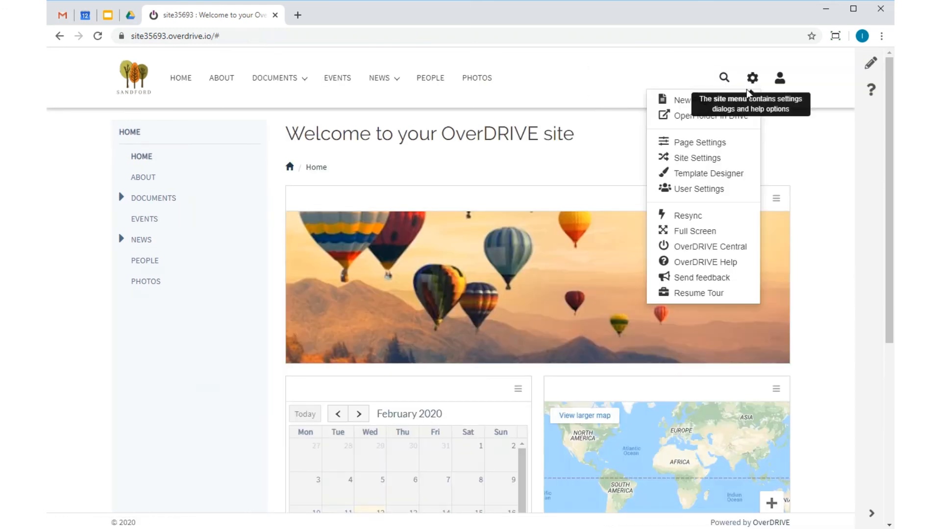
{"action": "left_click", "coordinate": [702, 142]}
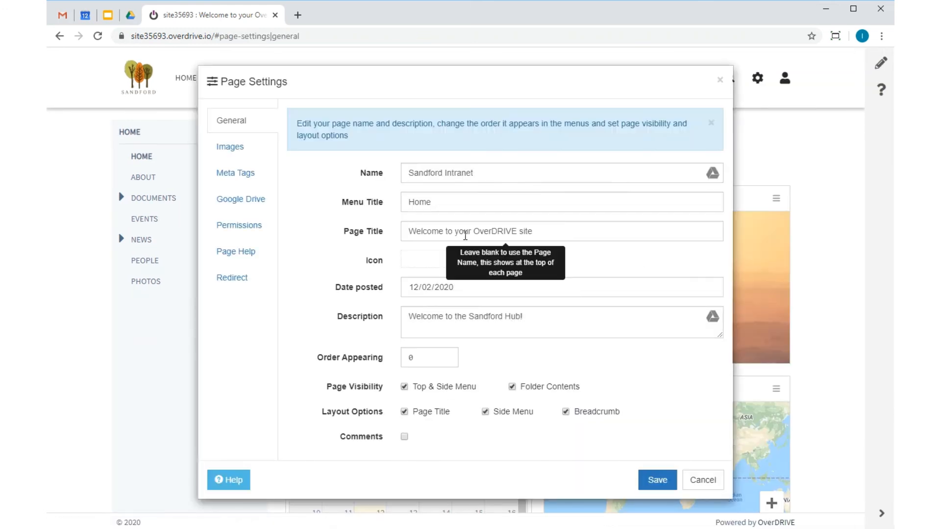
{"action": "left_click_drag", "start_coordinate": [452, 235], "coordinate": [626, 231]}
{"action": "type", "text": "the Sandford Hub"}
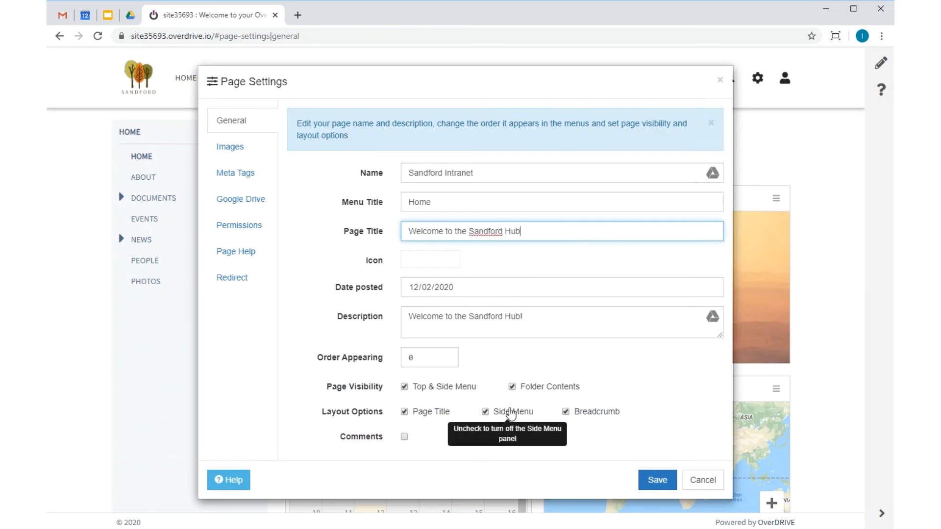
- Turn off the Side Menu and Breadcrumb layout options for the Home page and save the page settings
{"action": "left_click", "coordinate": [486, 412]}
{"action": "left_click", "coordinate": [594, 413]}
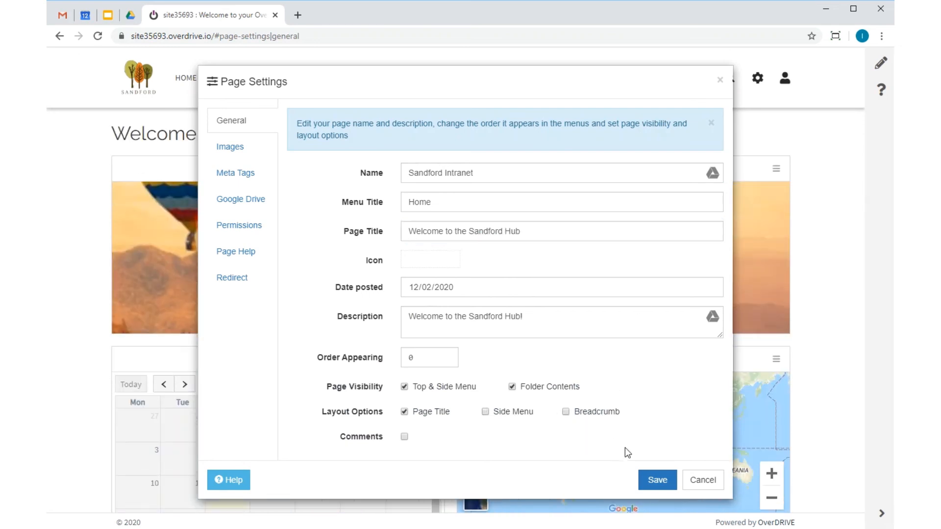
{"action": "left_click", "coordinate": [656, 481]}
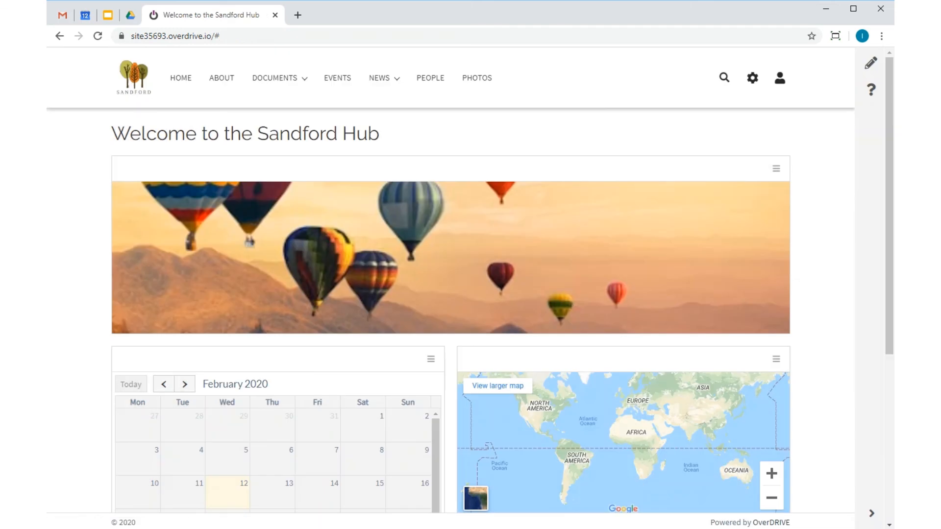
{"action": "scroll", "coordinate": [238, 284], "scroll_direction": "down", "scroll_amount": 5}
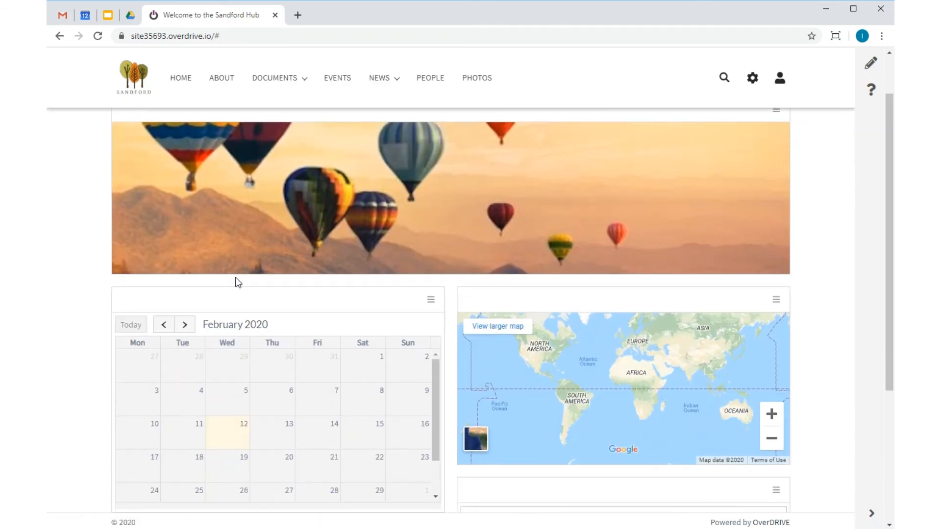
{"action": "scroll", "coordinate": [237, 282], "scroll_direction": "up", "scroll_amount": 2}
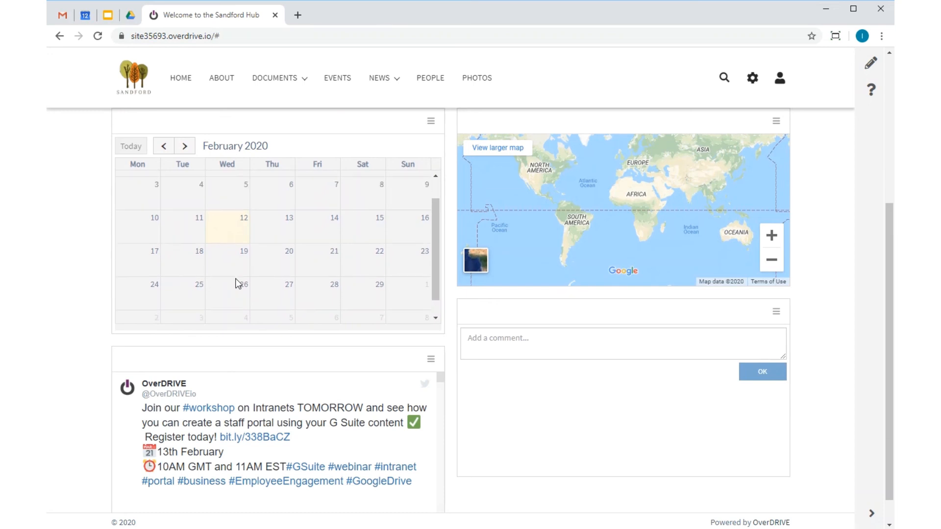
{"action": "scroll", "coordinate": [84, 269], "scroll_direction": "up", "scroll_amount": 4}
{"action": "scroll", "coordinate": [84, 269], "scroll_direction": "up", "scroll_amount": 1}
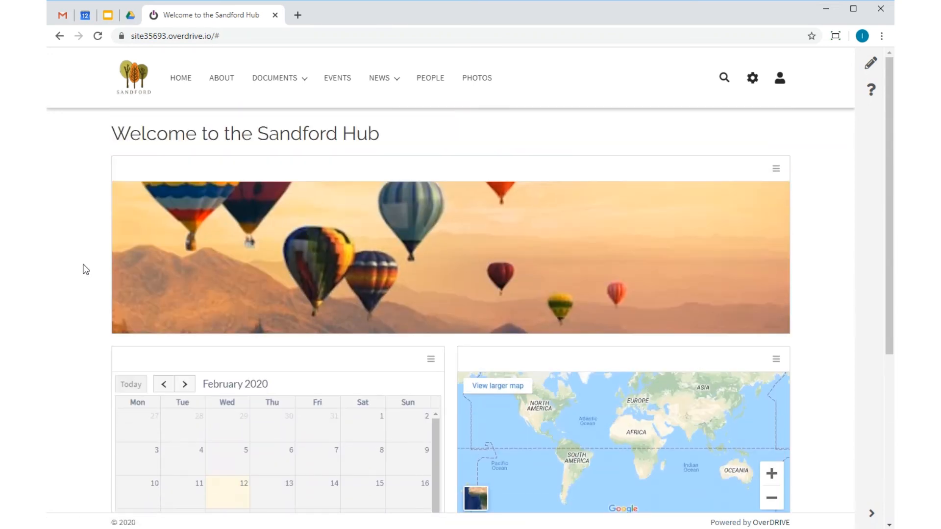